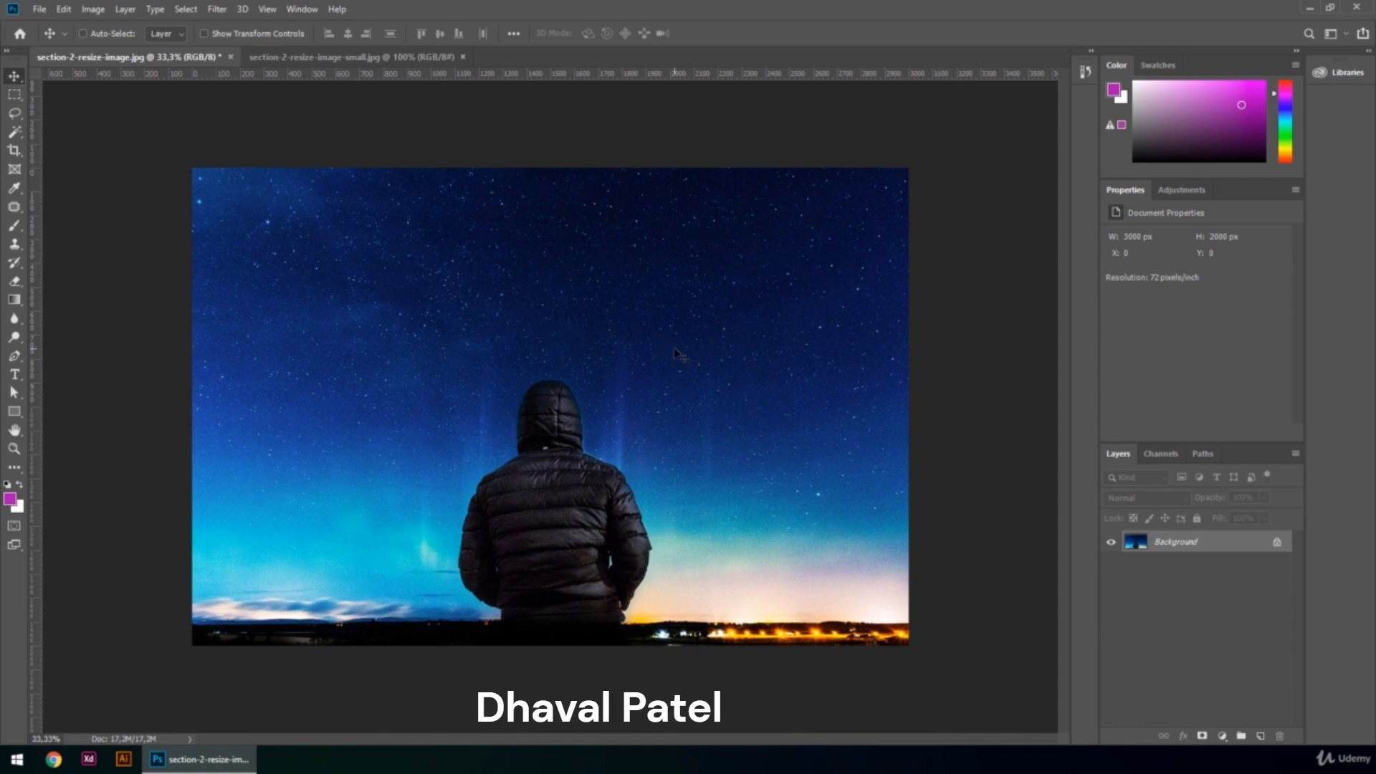
Convert the Background into an editable layer named Layer 0.
key(ctrl+1)
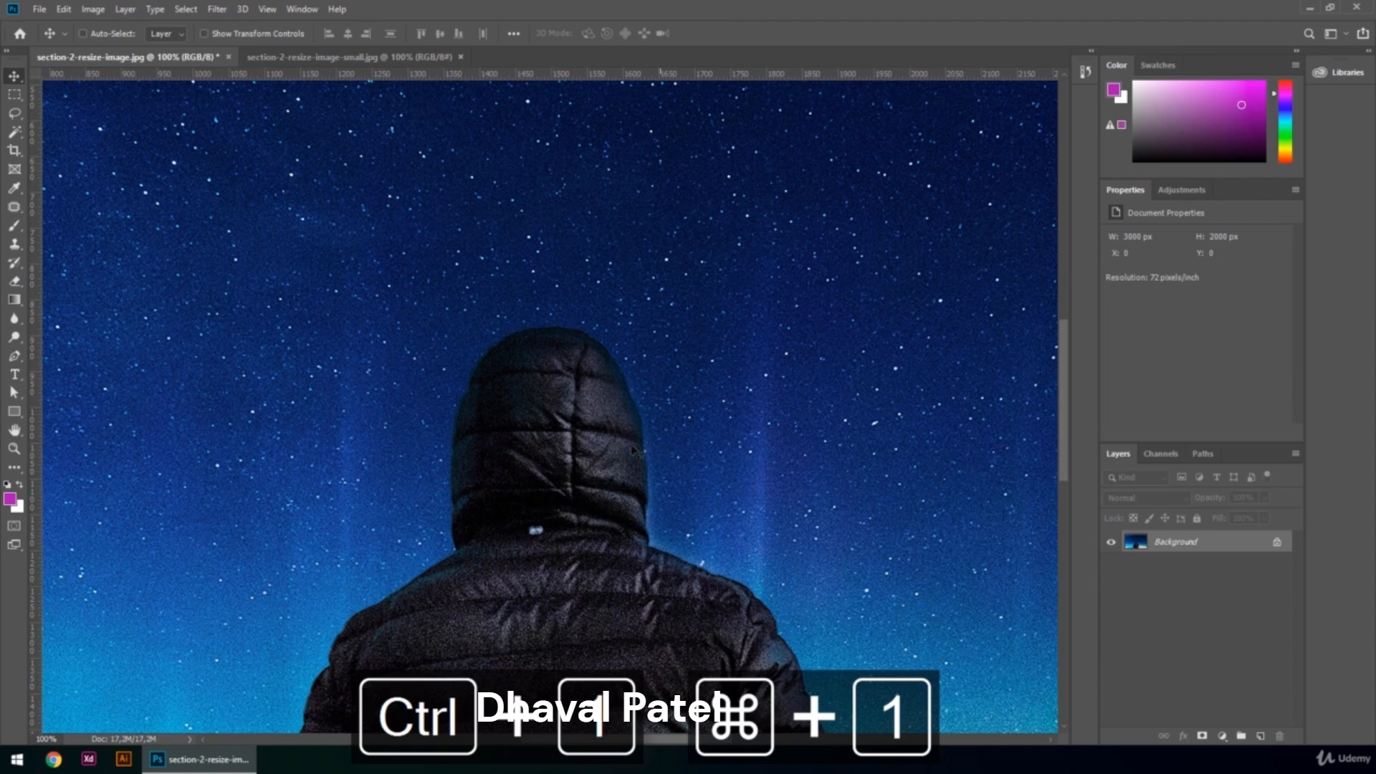
key(ctrl+0)
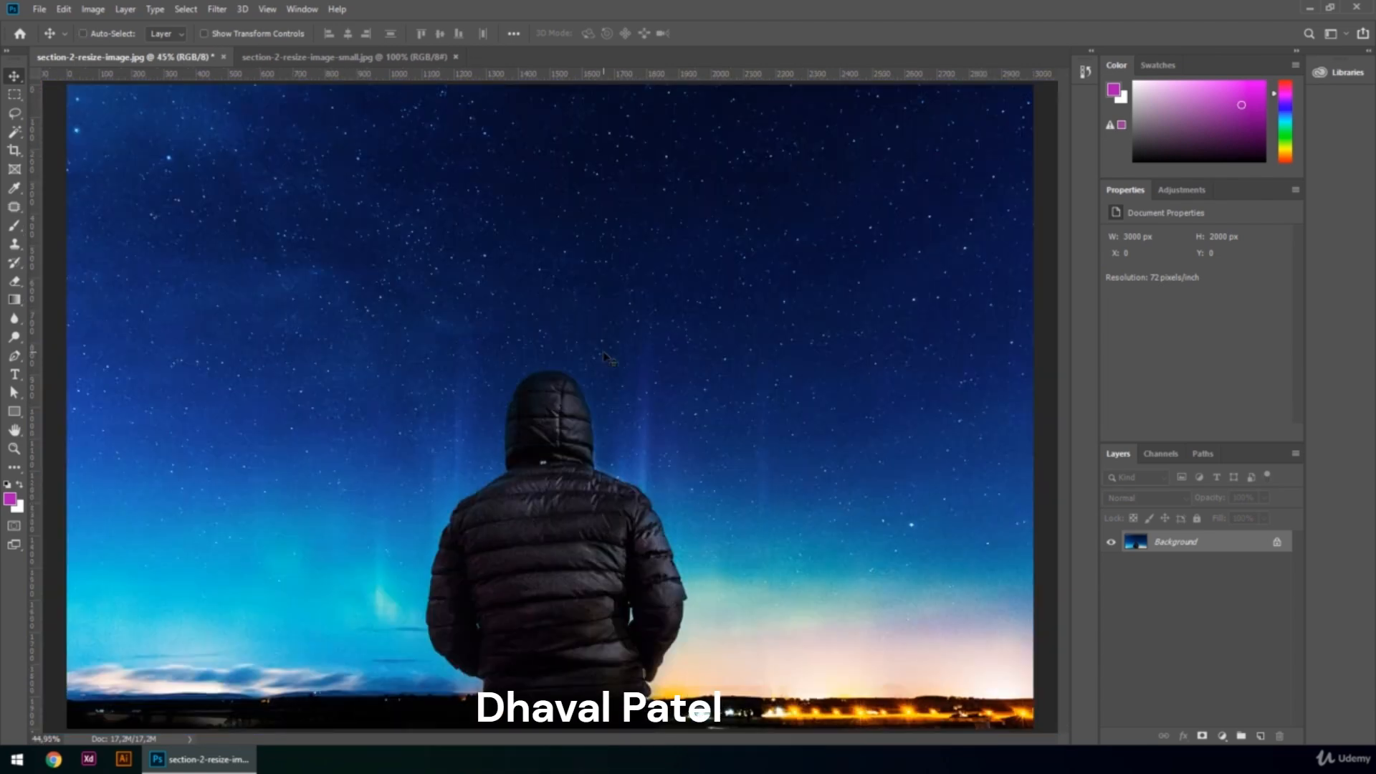
double_click(1207, 545)
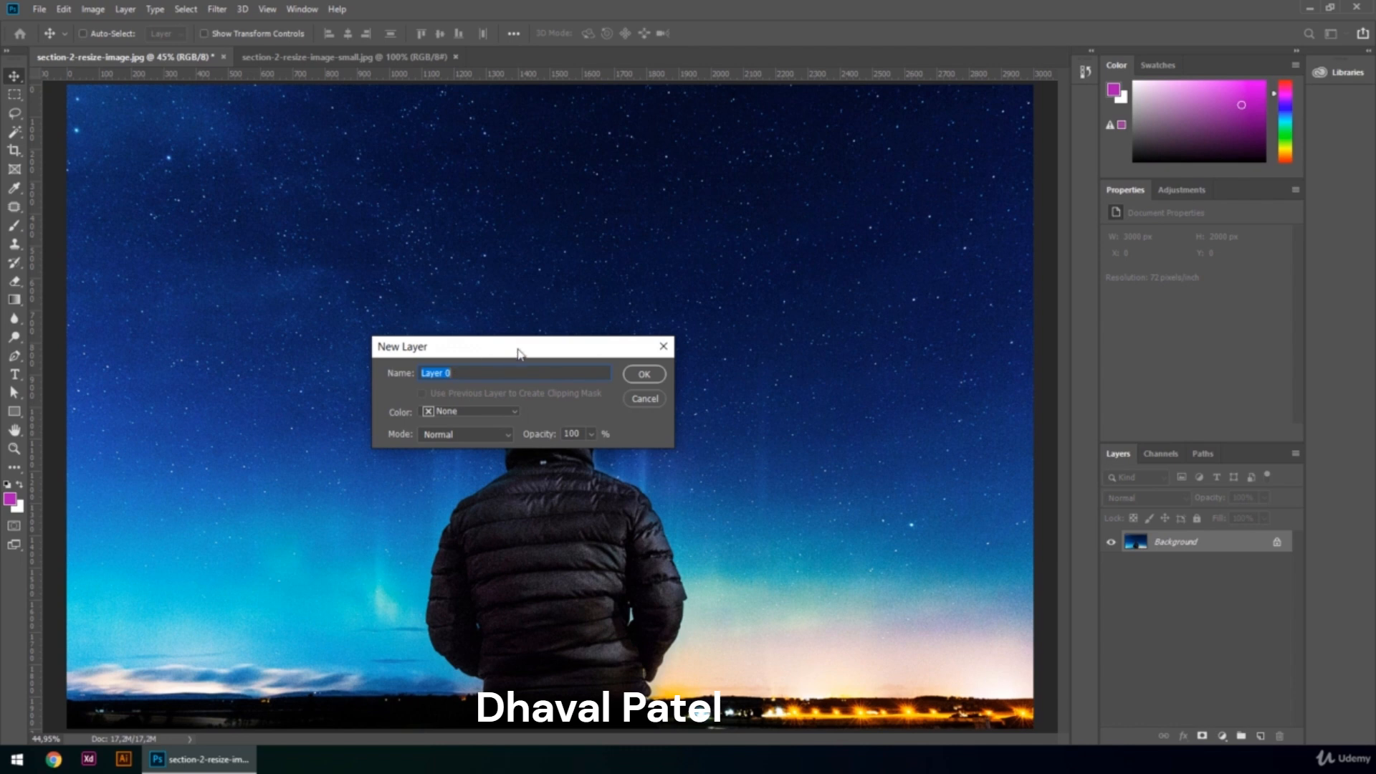
click(644, 374)
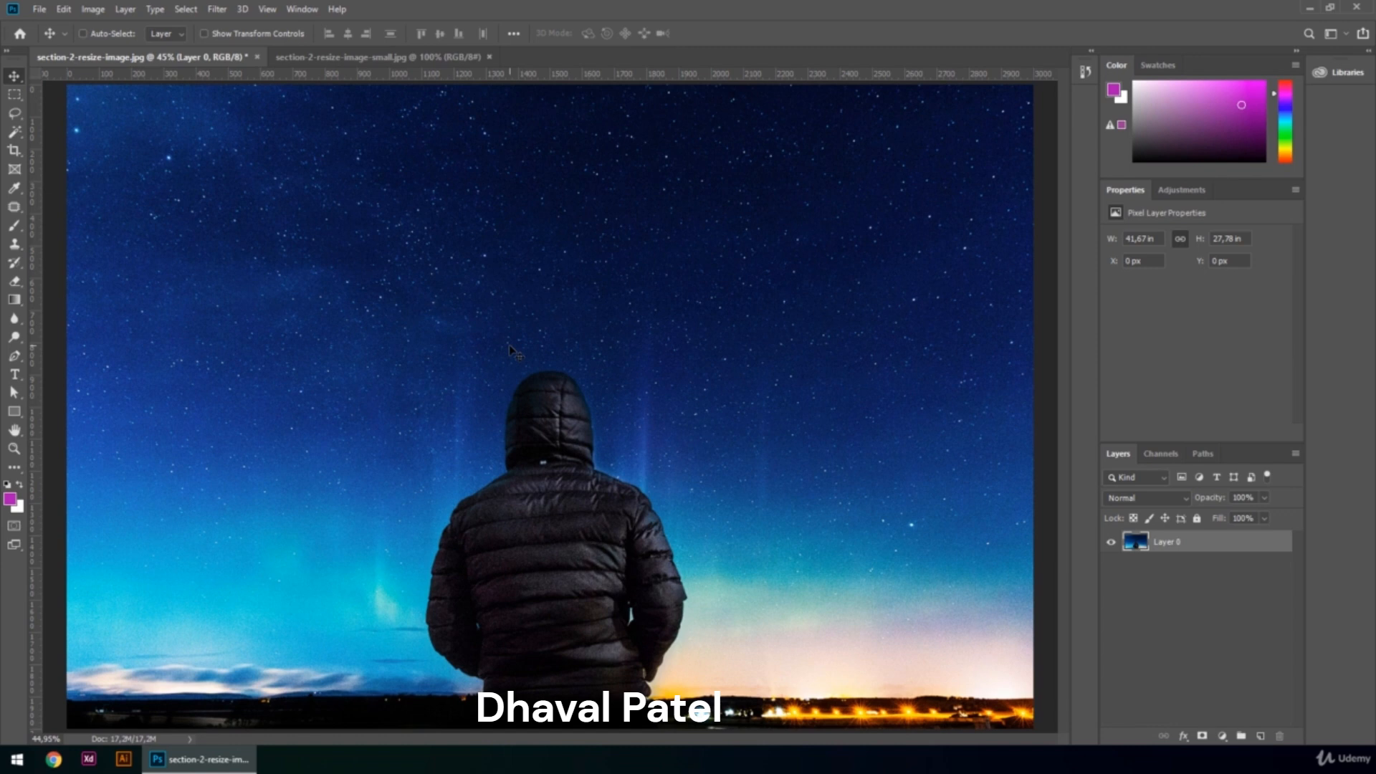
Try scaling the layer down from its top-left corner with Free Transform.
key(ctrl+t)
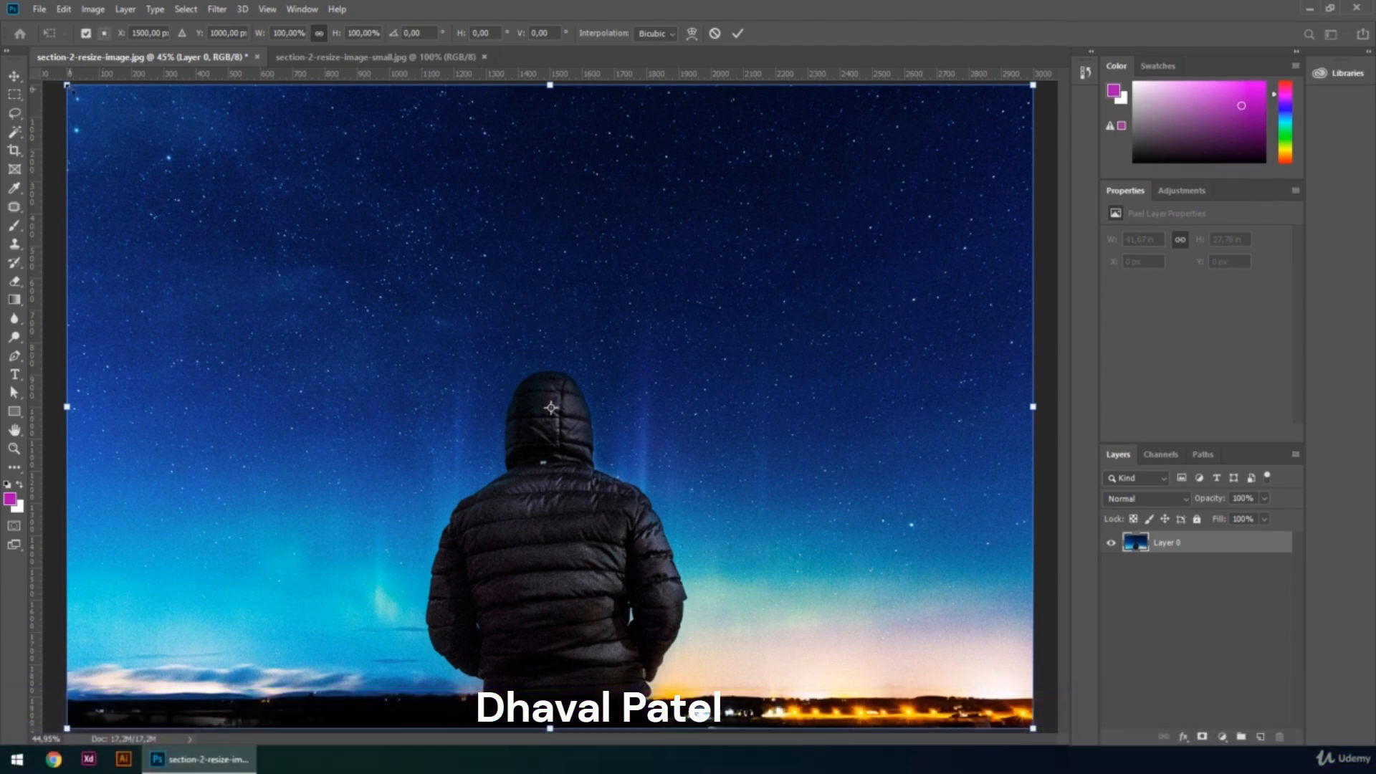
drag(72, 90, 310, 273)
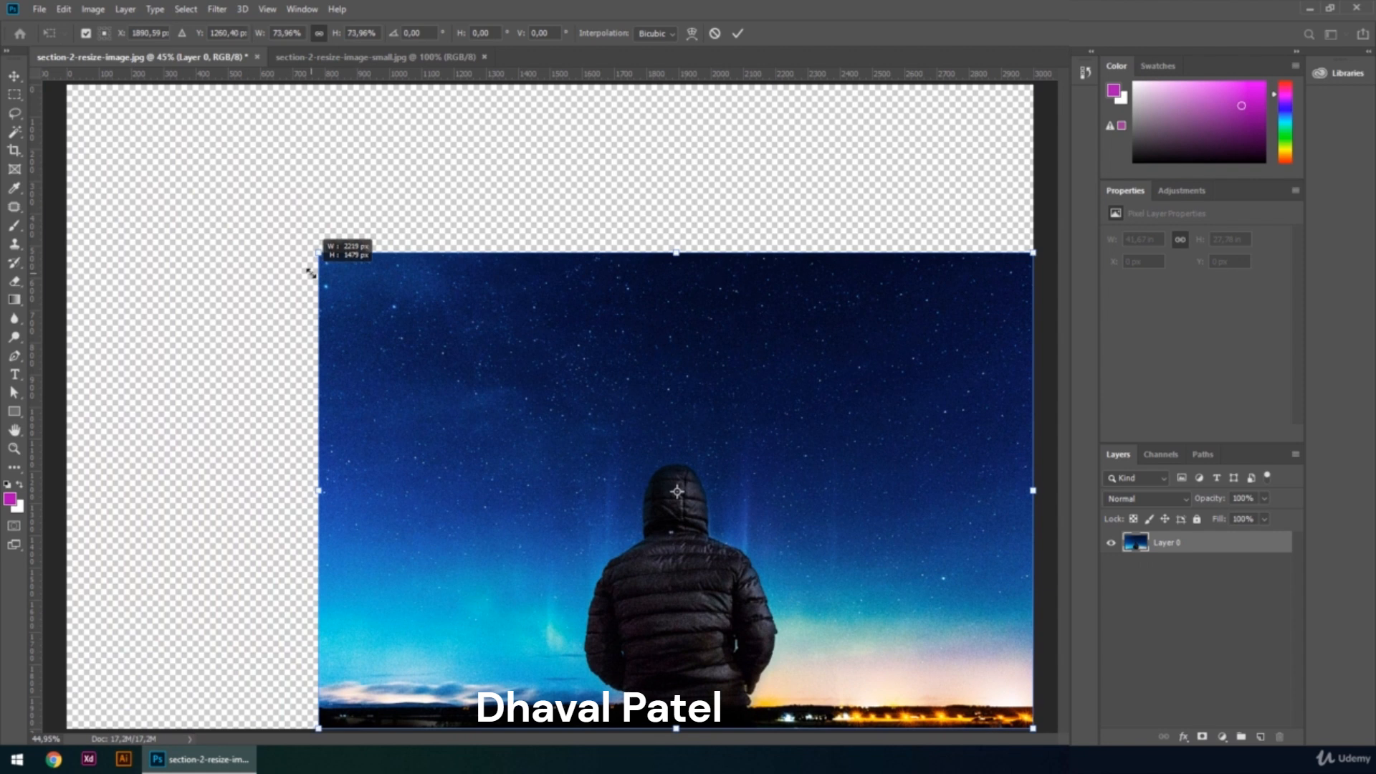
drag(311, 273, 185, 145)
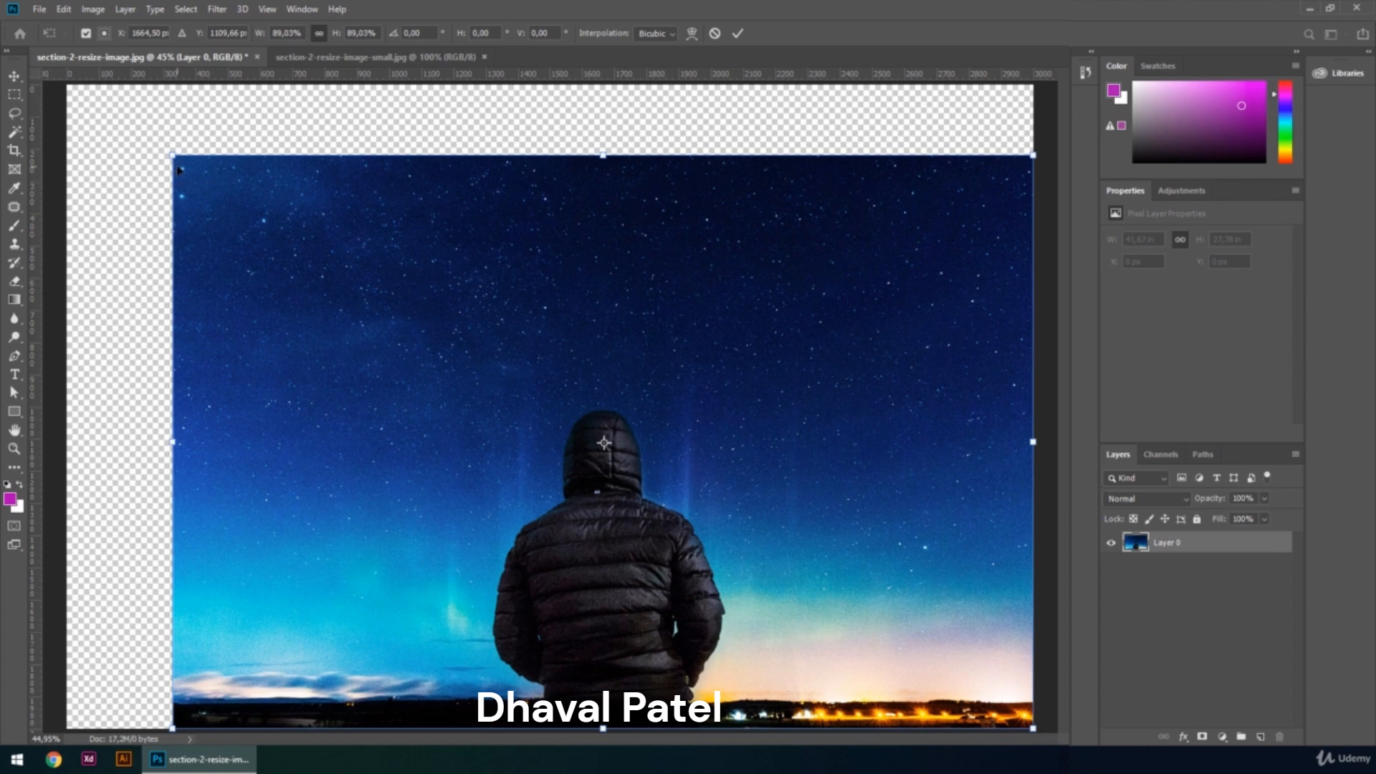
drag(172, 155, 291, 280)
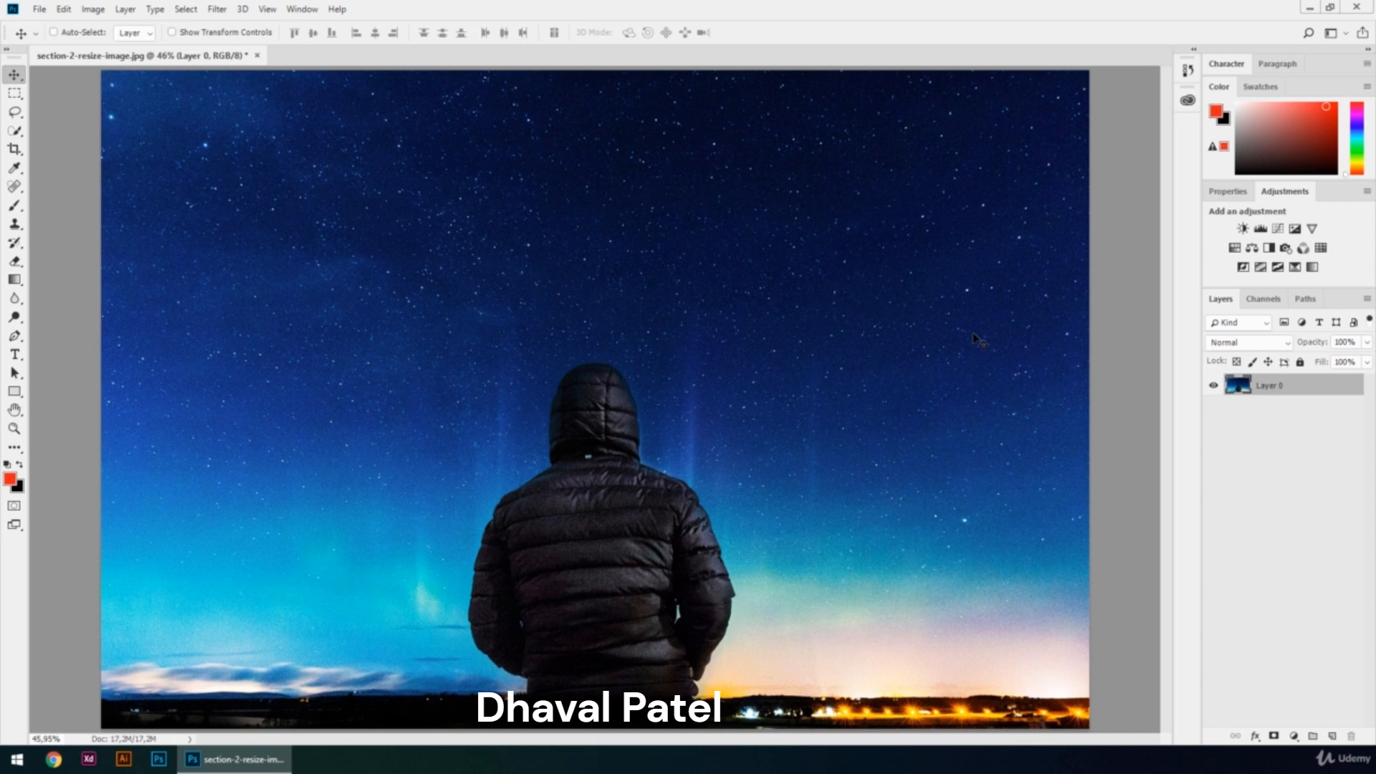
Try free-transform scaling the layer from its corner while holding Shift, then cancel the transform.
key(ctrl+t)
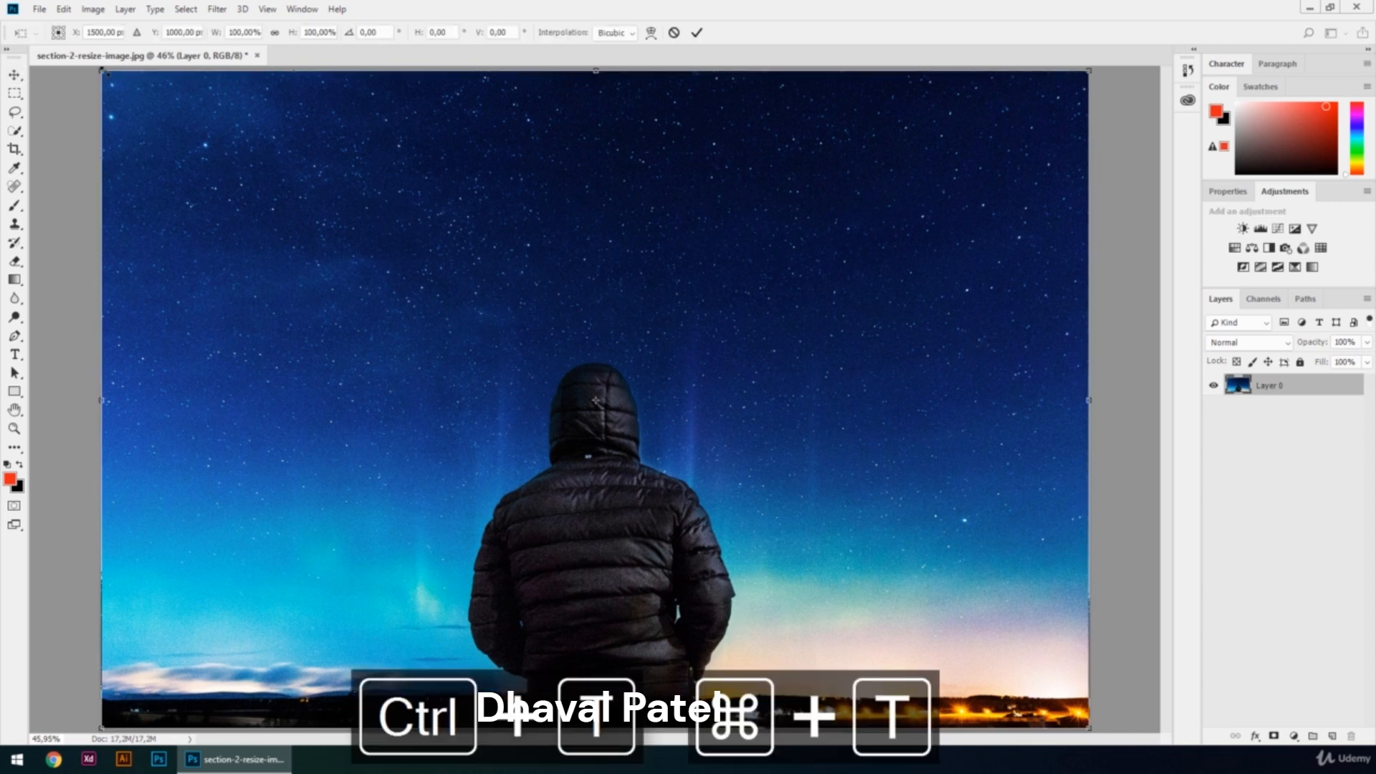
drag(101, 70, 295, 178)
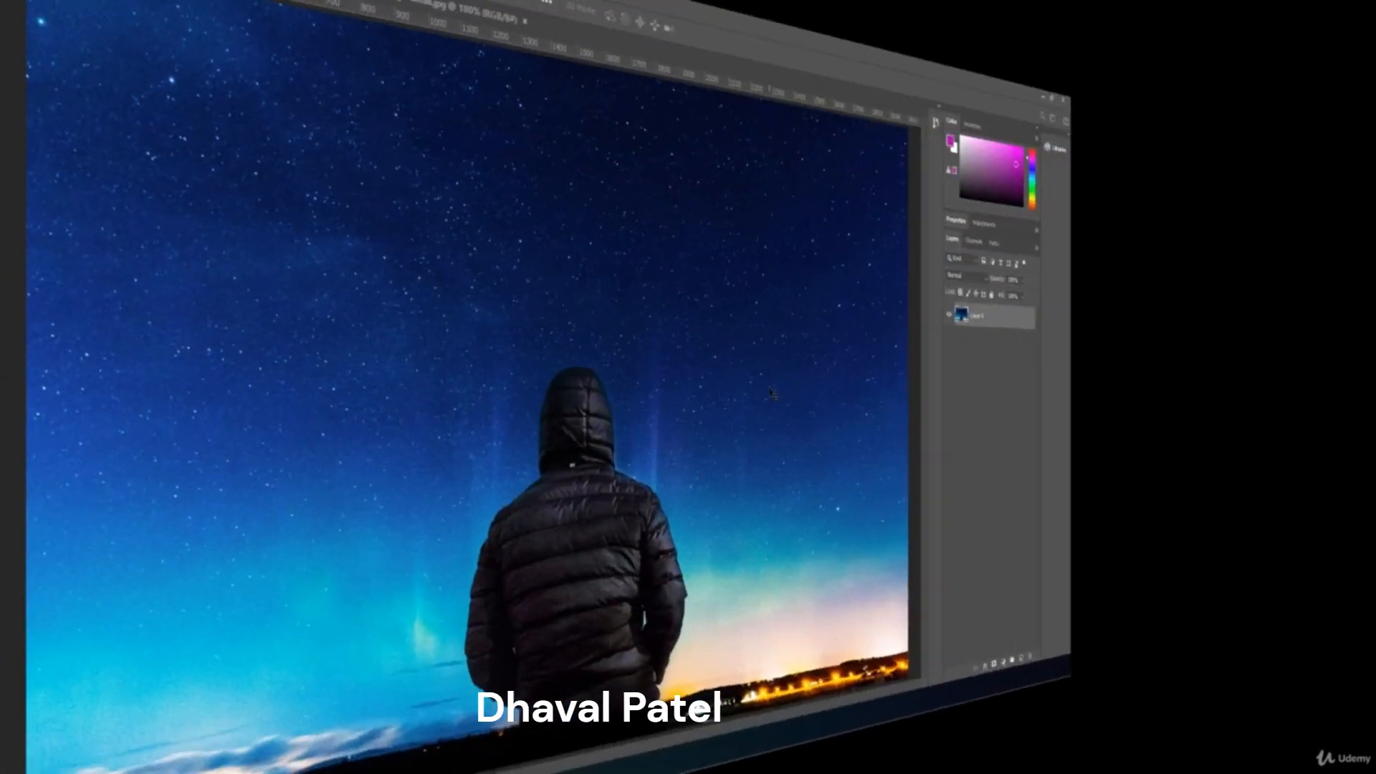
key(ctrl+t)
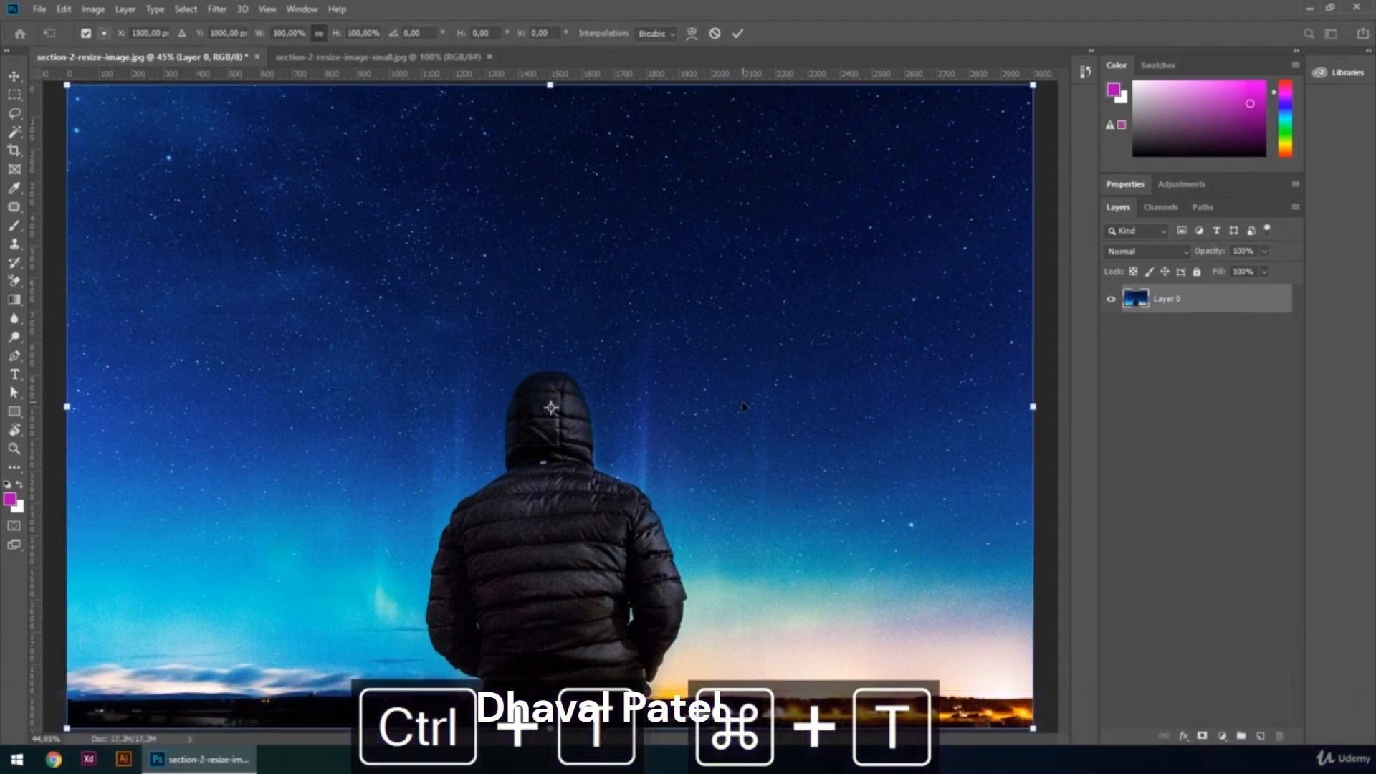
drag(66, 85, 173, 130)
key(shift)
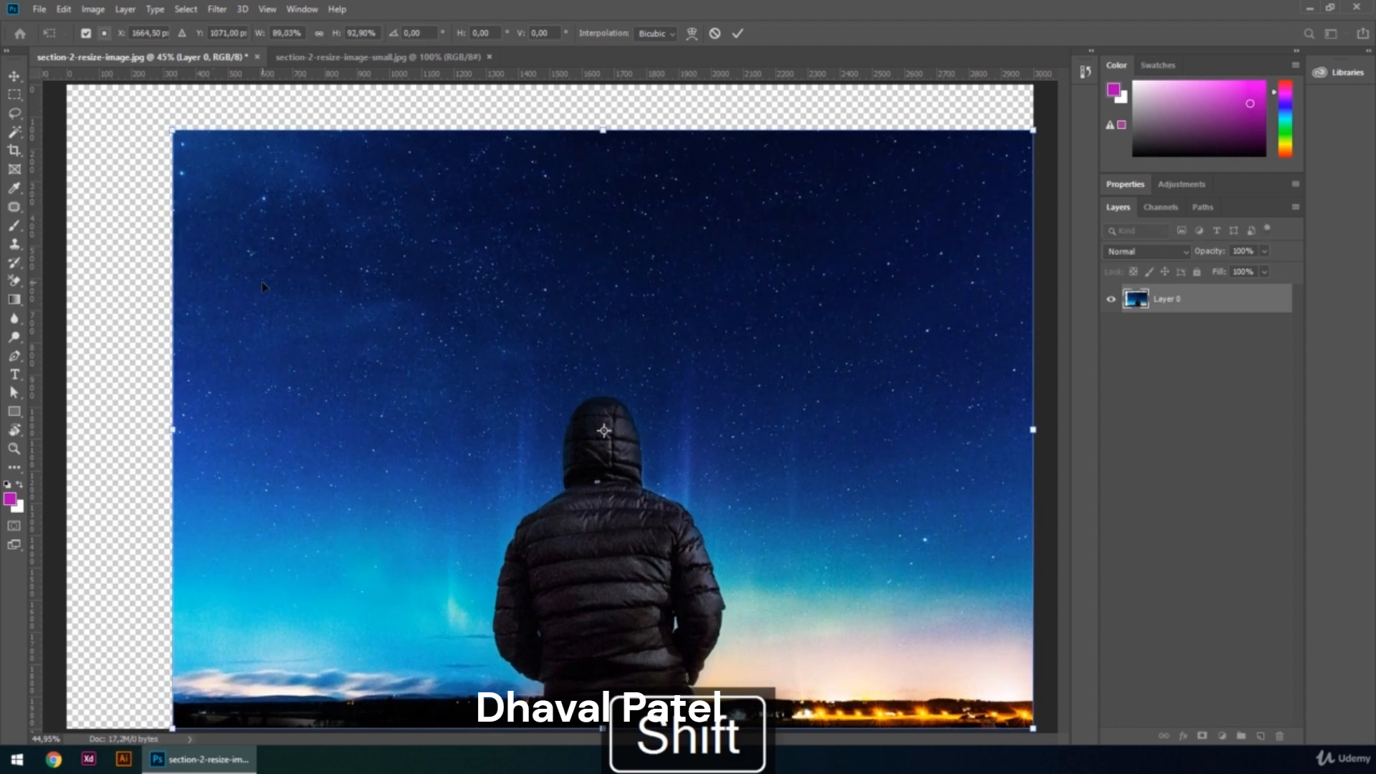
key(Escape)
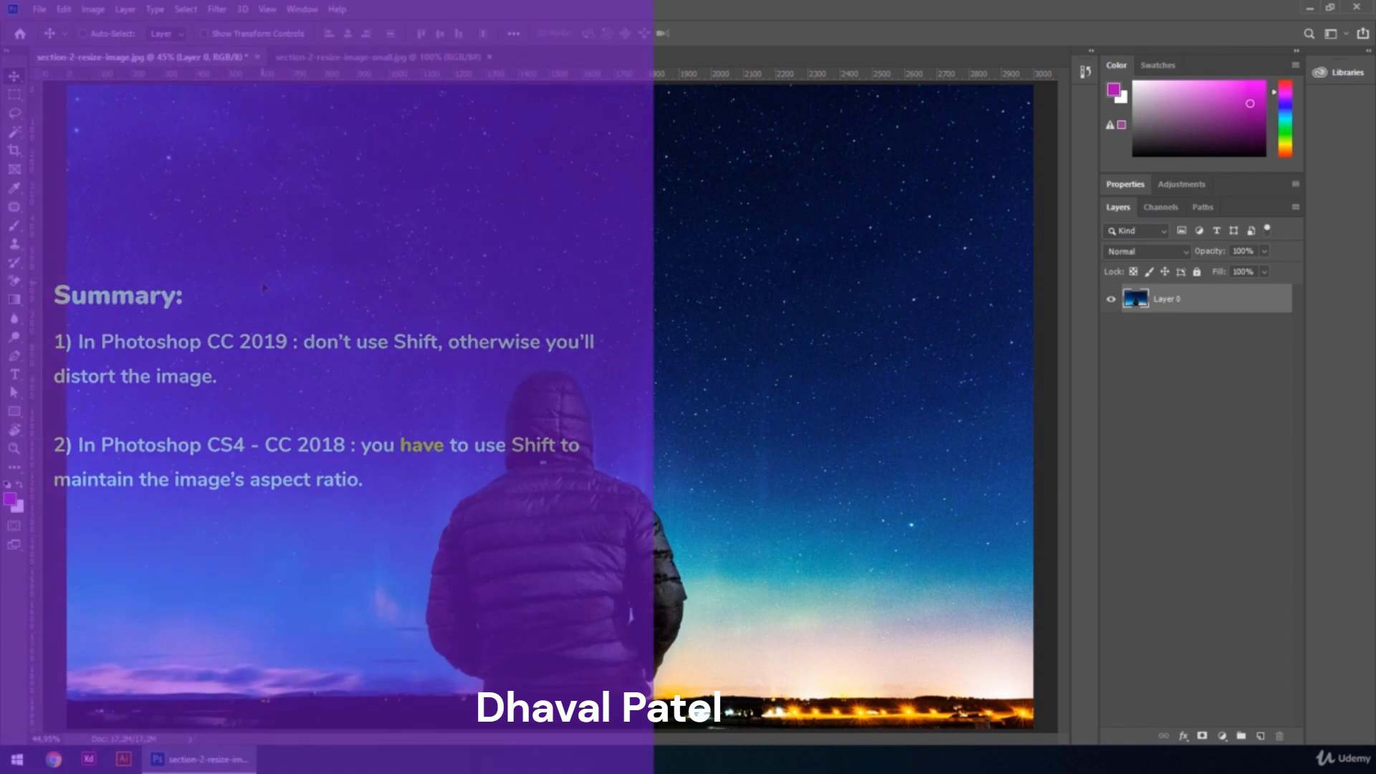
Free-transform the layer and scale it proportionally to 50% width.
key(ctrl+t)
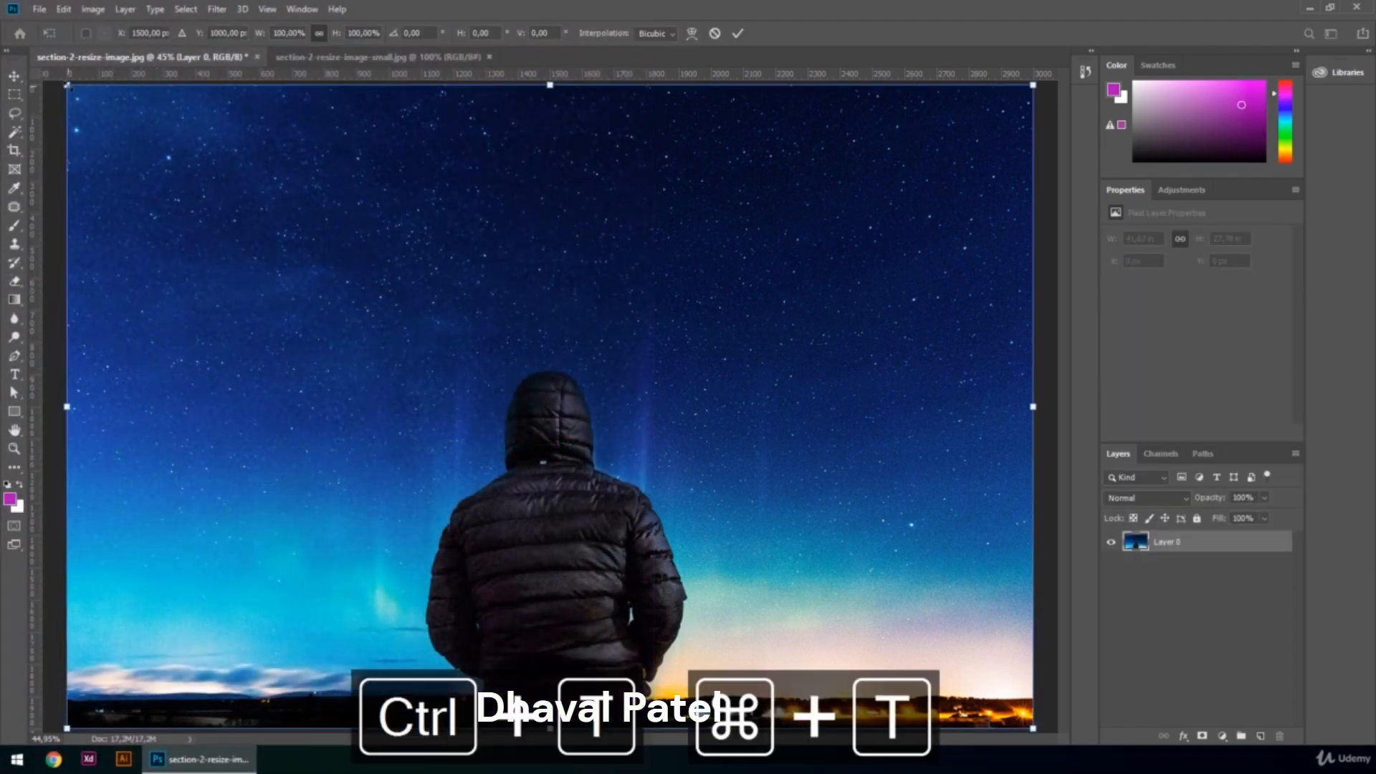
drag(67, 84, 192, 169)
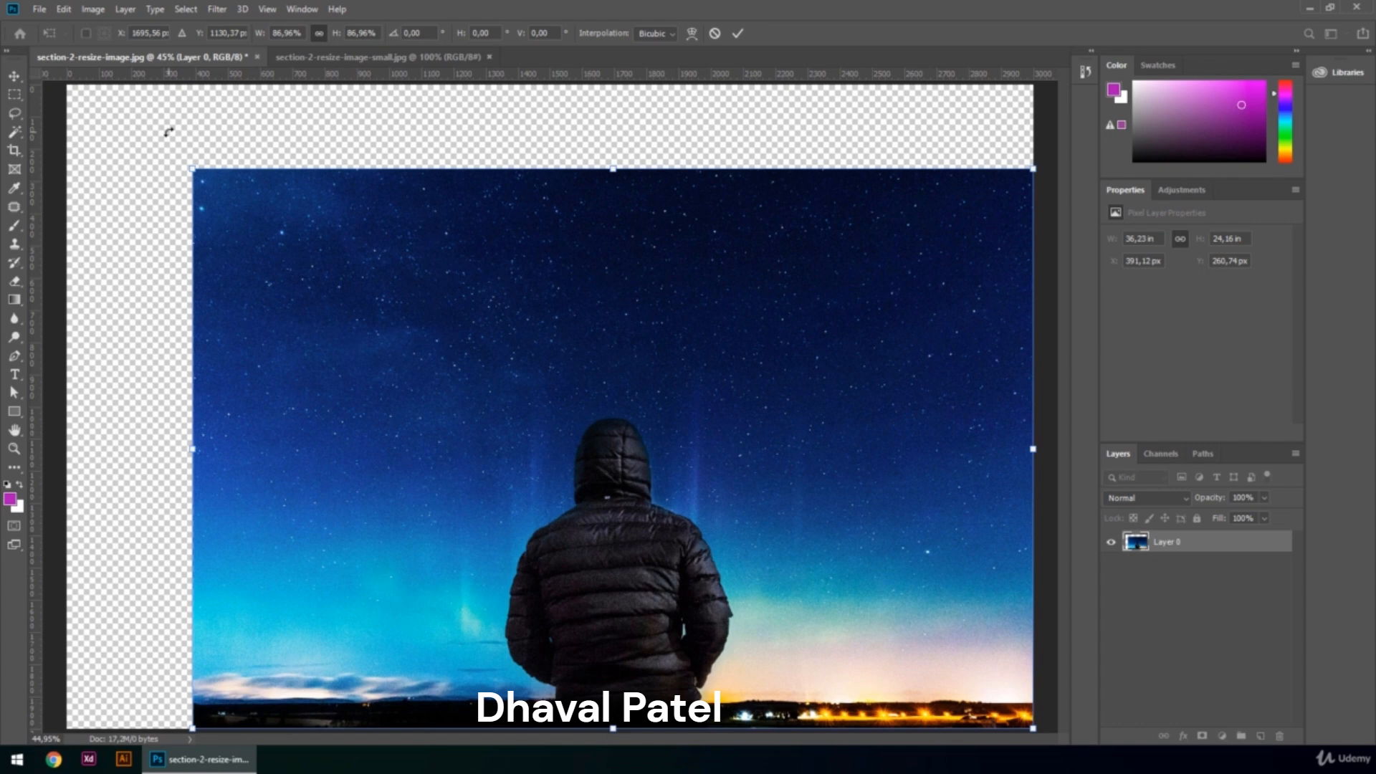
drag(192, 169, 196, 171)
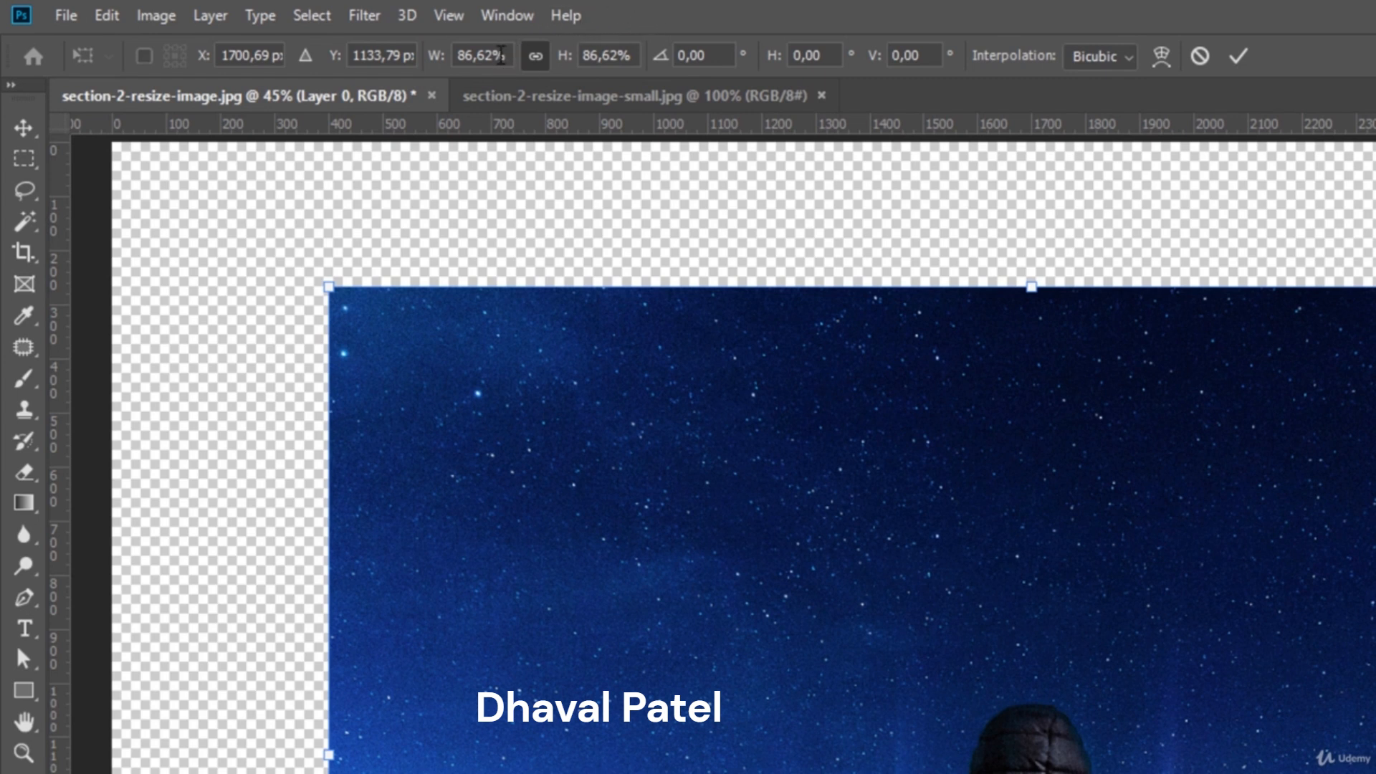
click(489, 60)
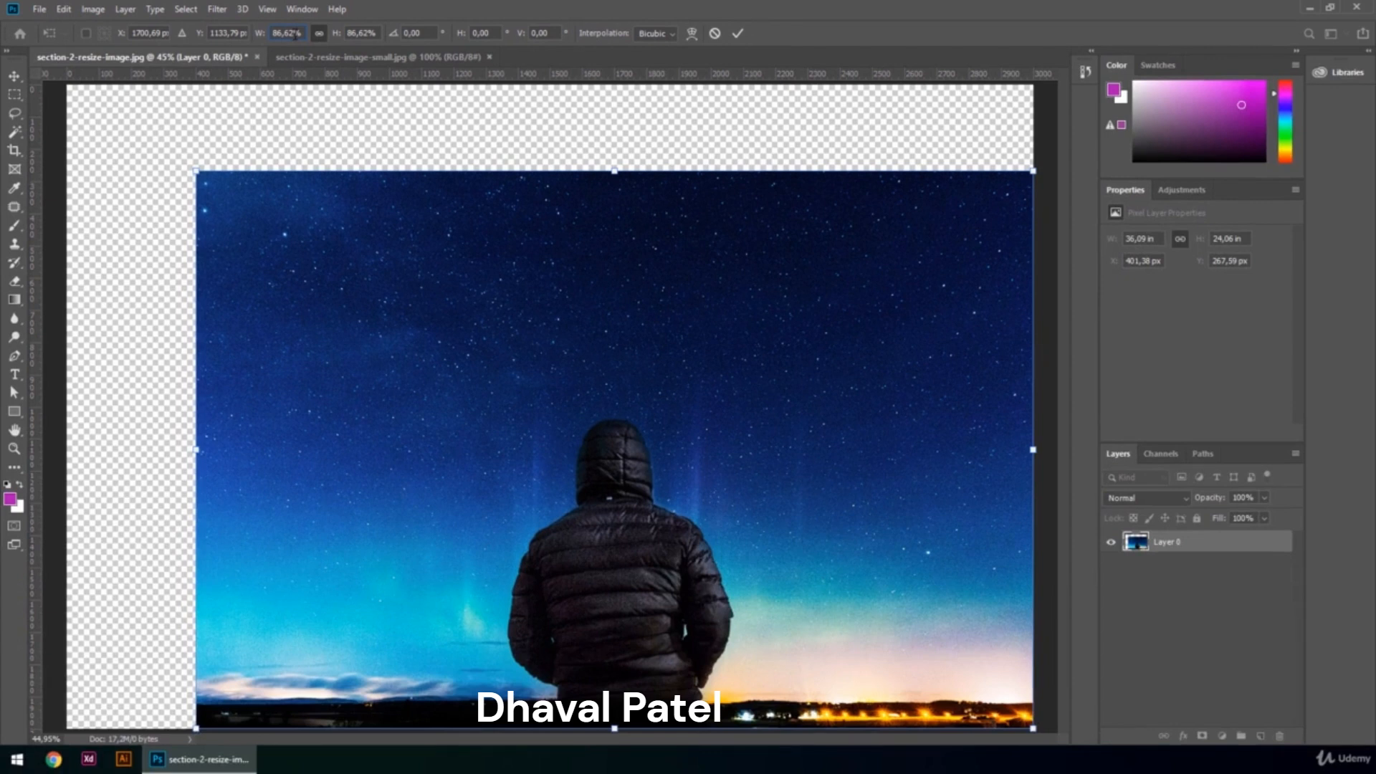
click(271, 34)
text(50%)
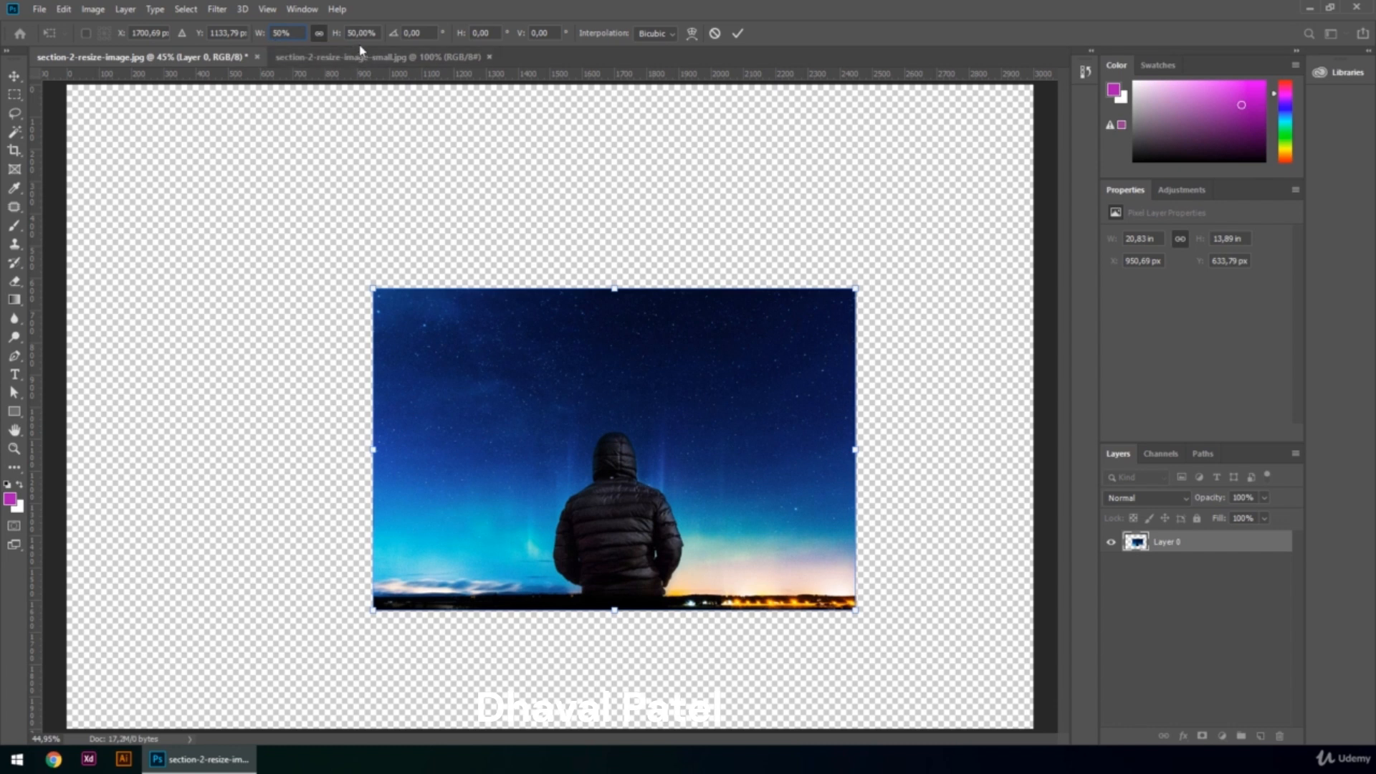
key(Return)
Switch the transform width and height units to pixels.
right_click(301, 32)
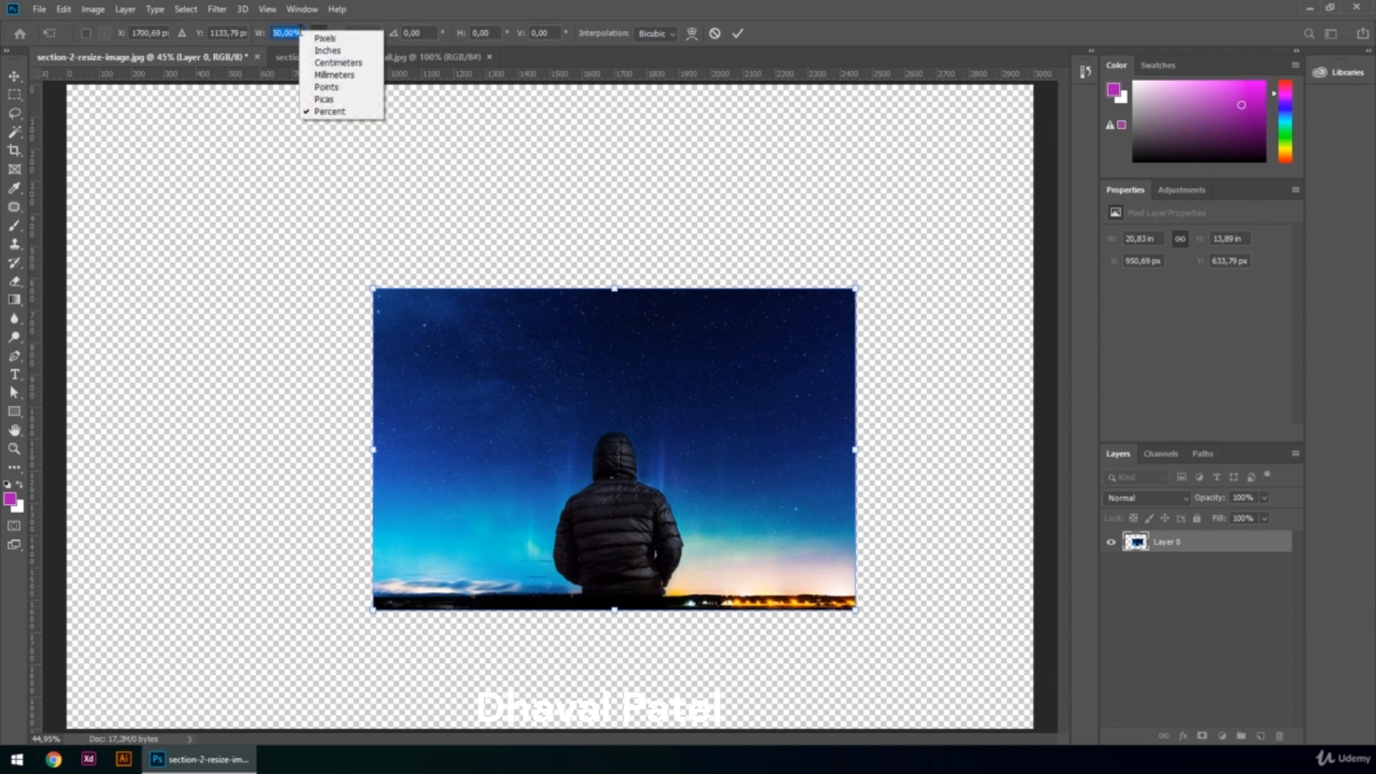
click(318, 41)
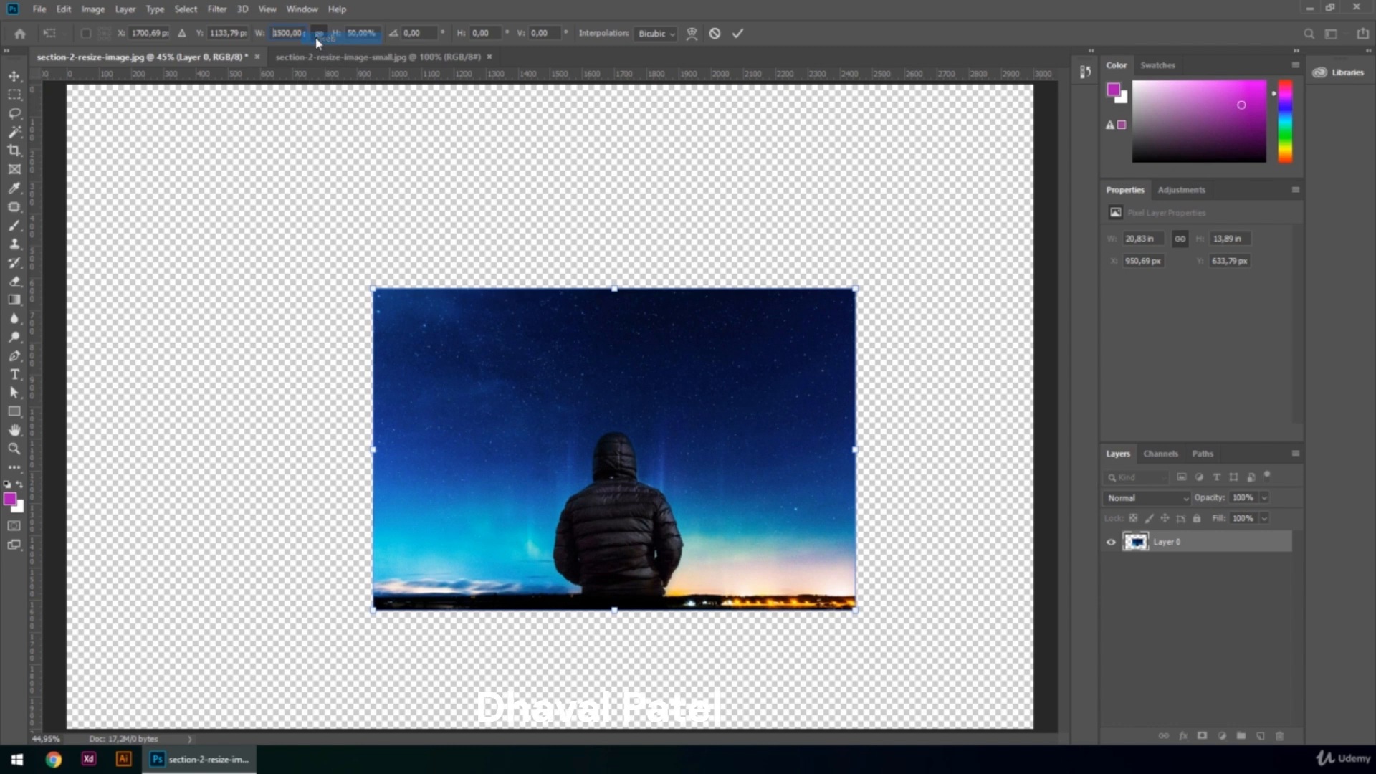
right_click(380, 34)
click(387, 44)
Set the transform width to 1000 px and commit the transform.
click(293, 33)
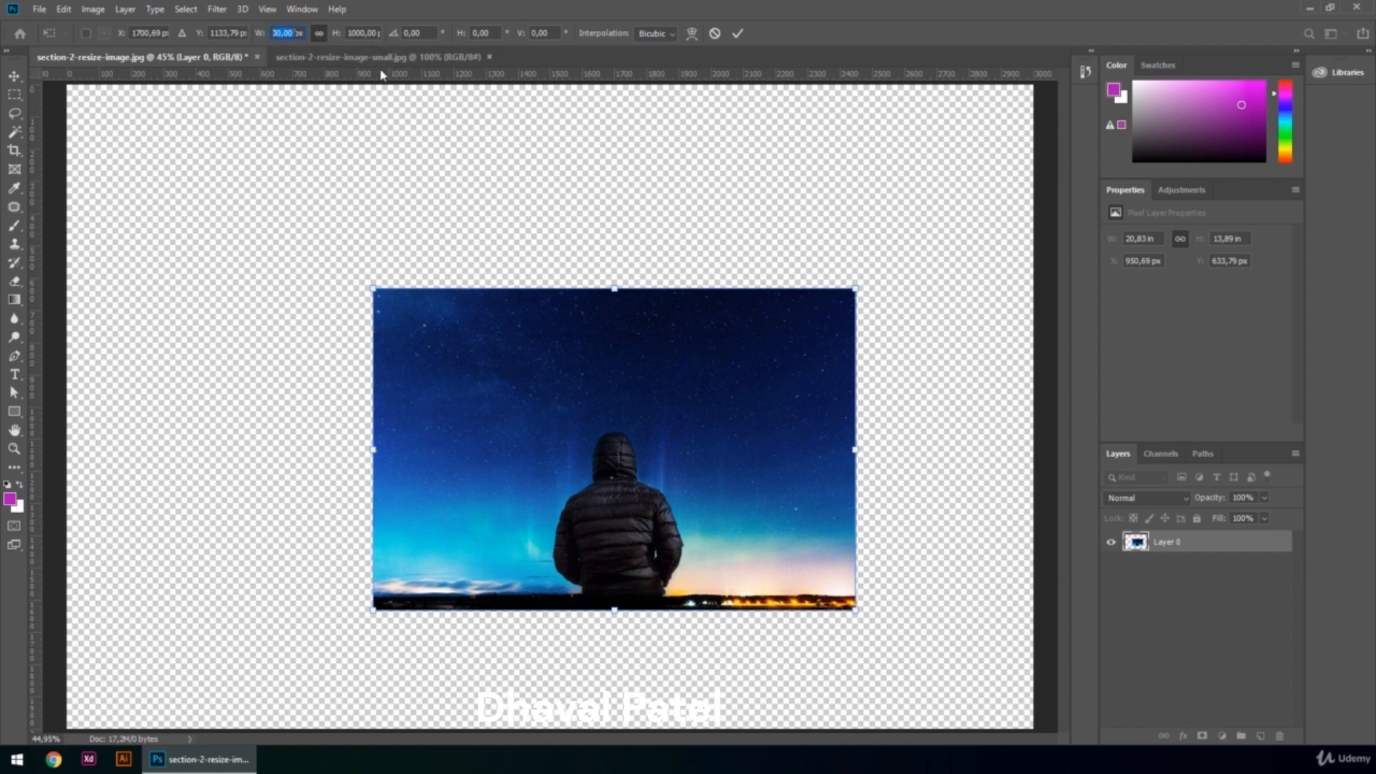
text(1px)
text(000)
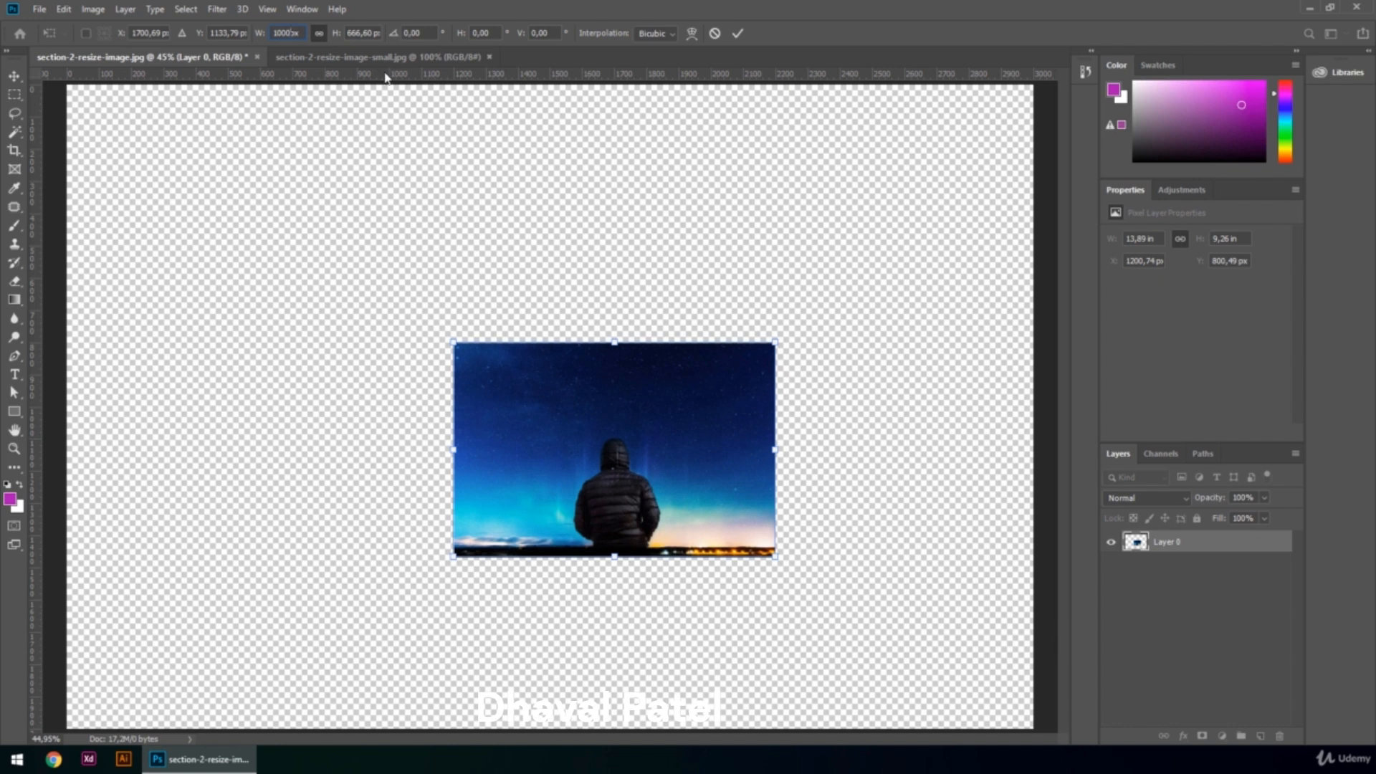
click(739, 34)
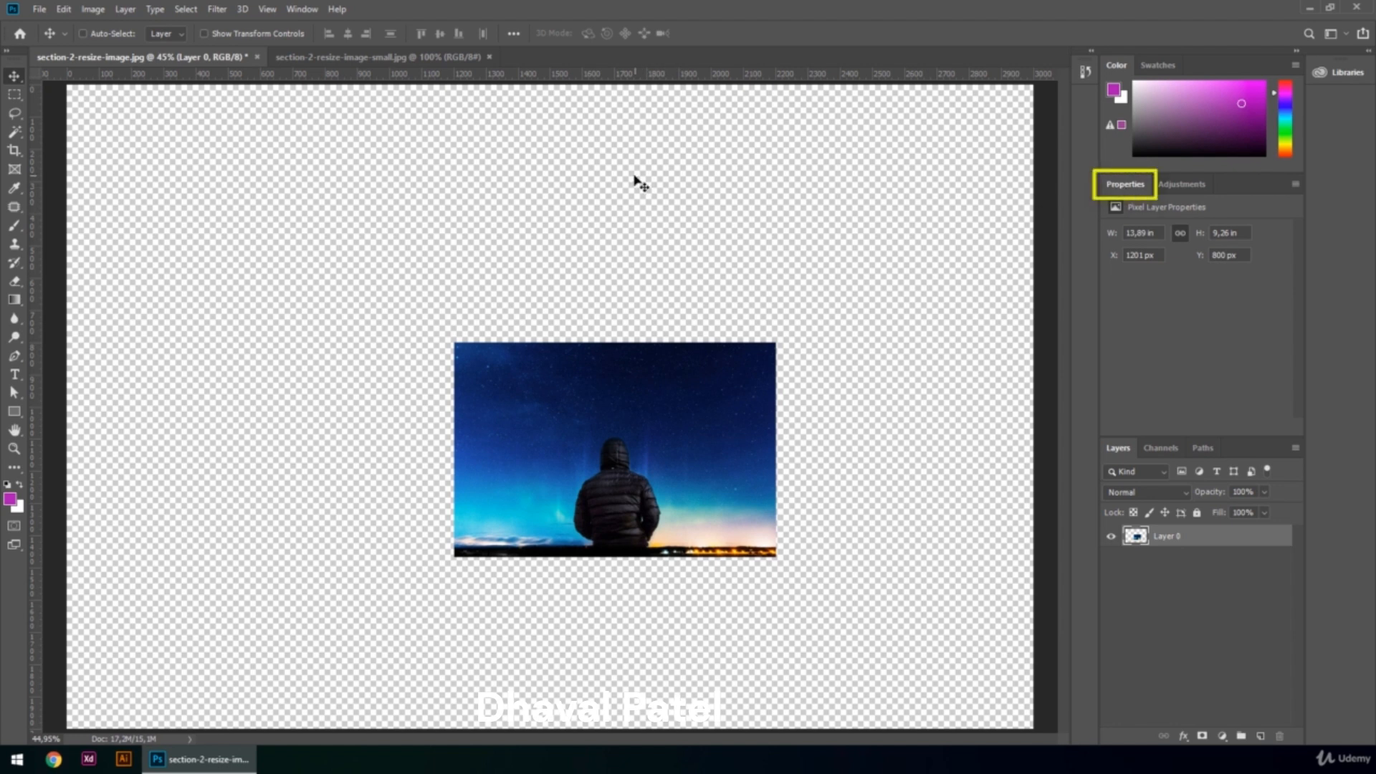
Open the Properties panel and switch the layer's width and height units to pixels.
click(301, 9)
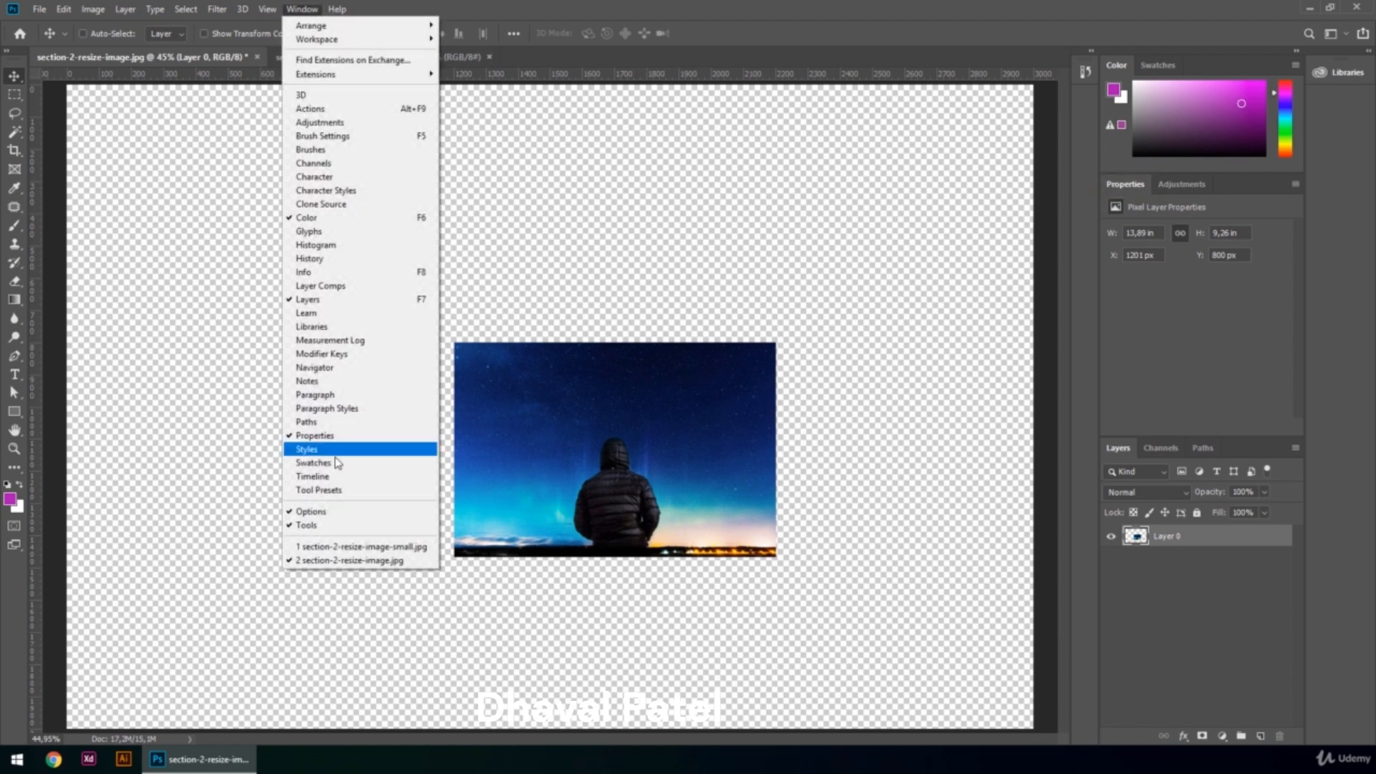
click(628, 214)
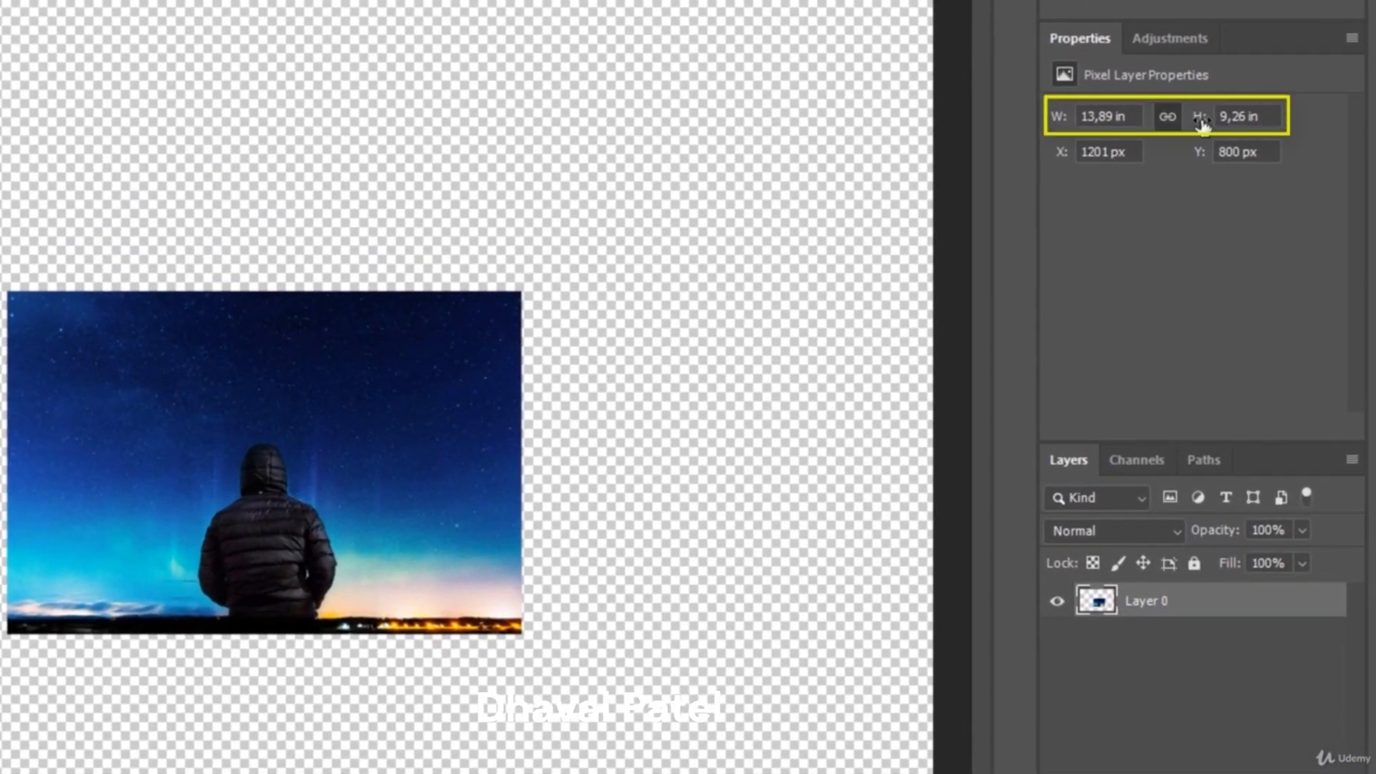
right_click(1137, 122)
click(1157, 138)
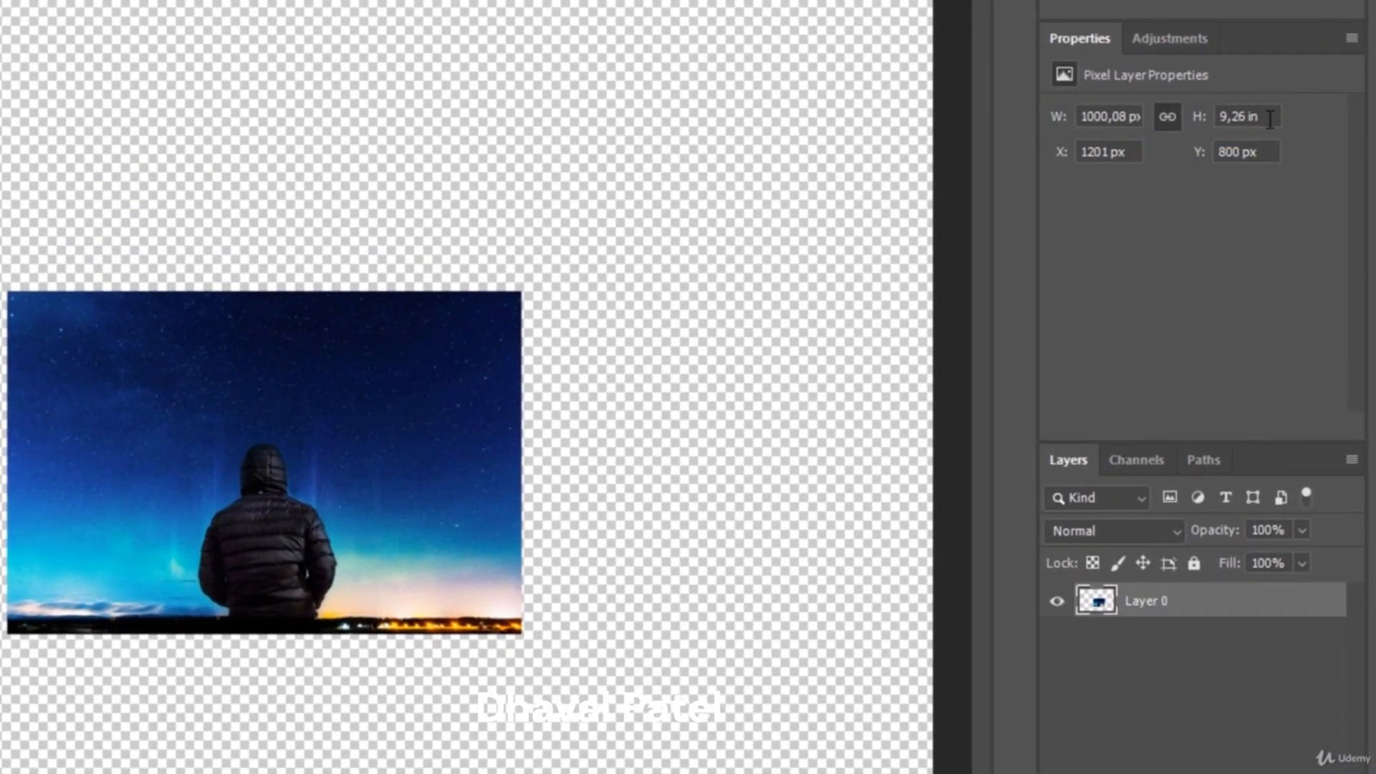
right_click(1272, 121)
click(1286, 134)
Set the layer's width to 800 px in the Properties panel.
double_click(1111, 119)
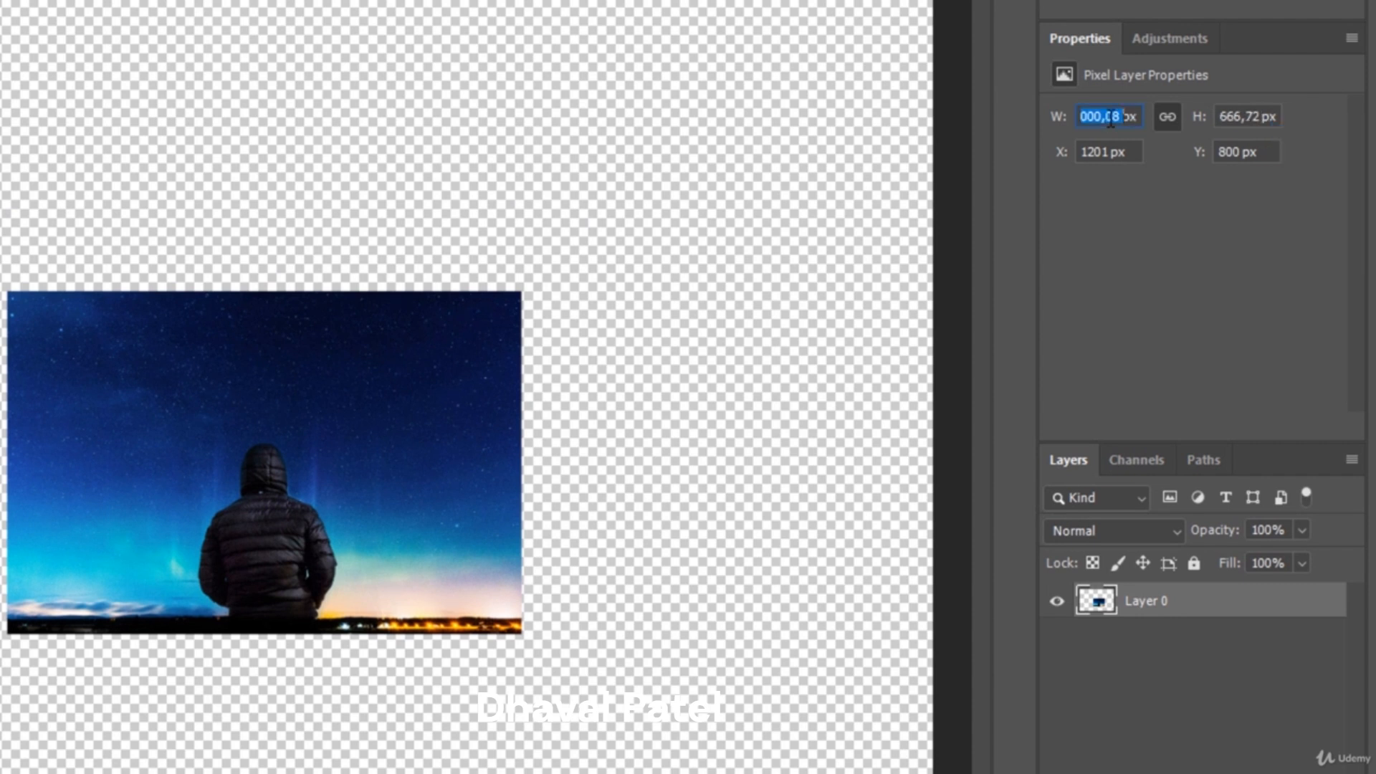
text(500)
key(Tab)
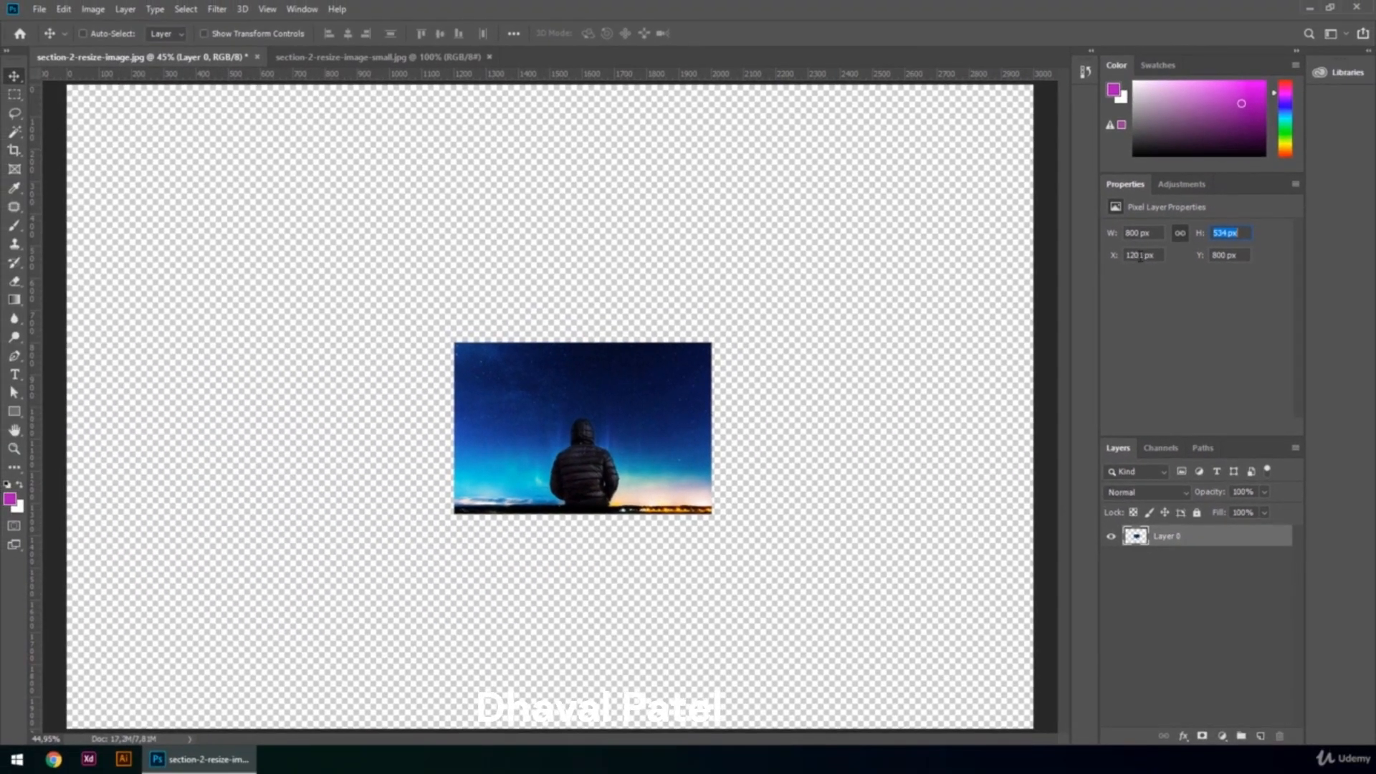
Set the layer's X position to 0 px.
double_click(1139, 256)
text(0)
key(Return)
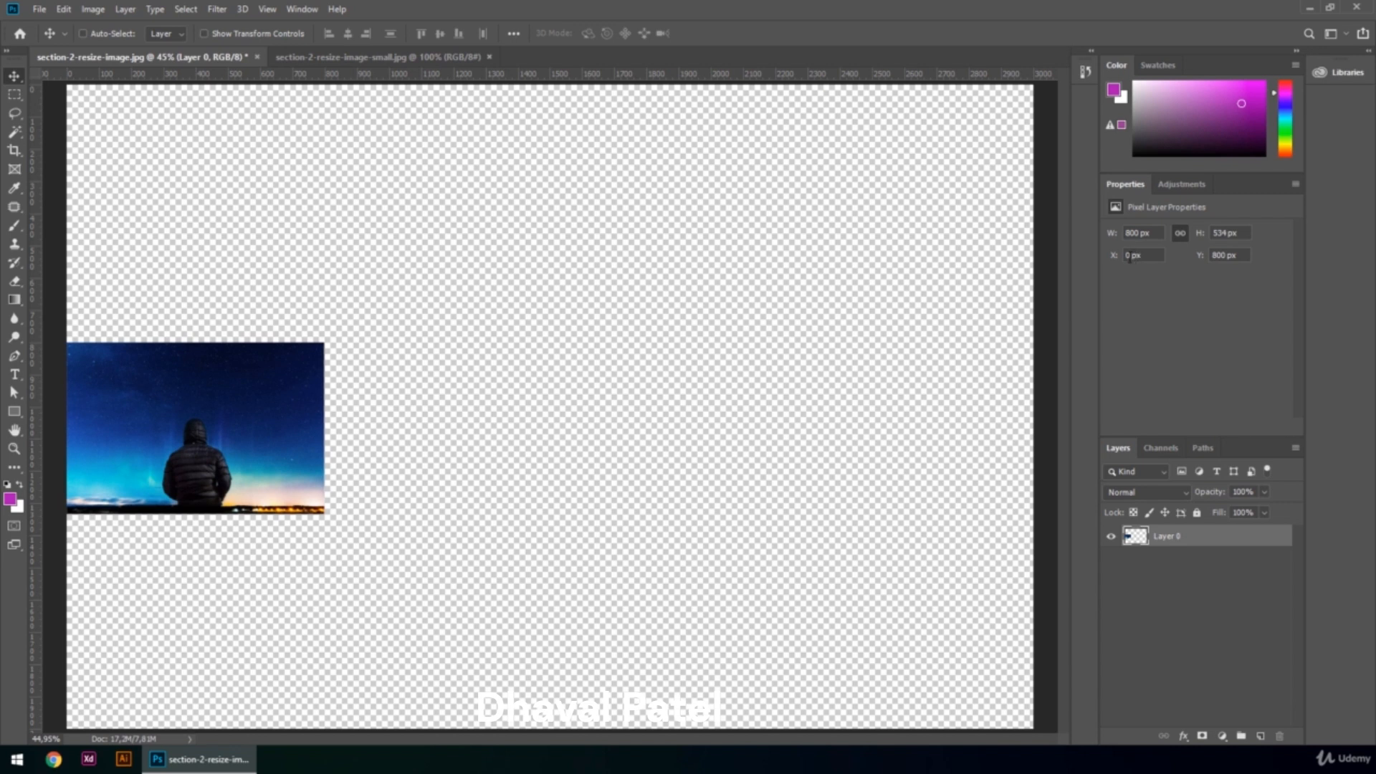
Set the layer's X position to 100 px.
double_click(1130, 256)
text(100)
key(Return)
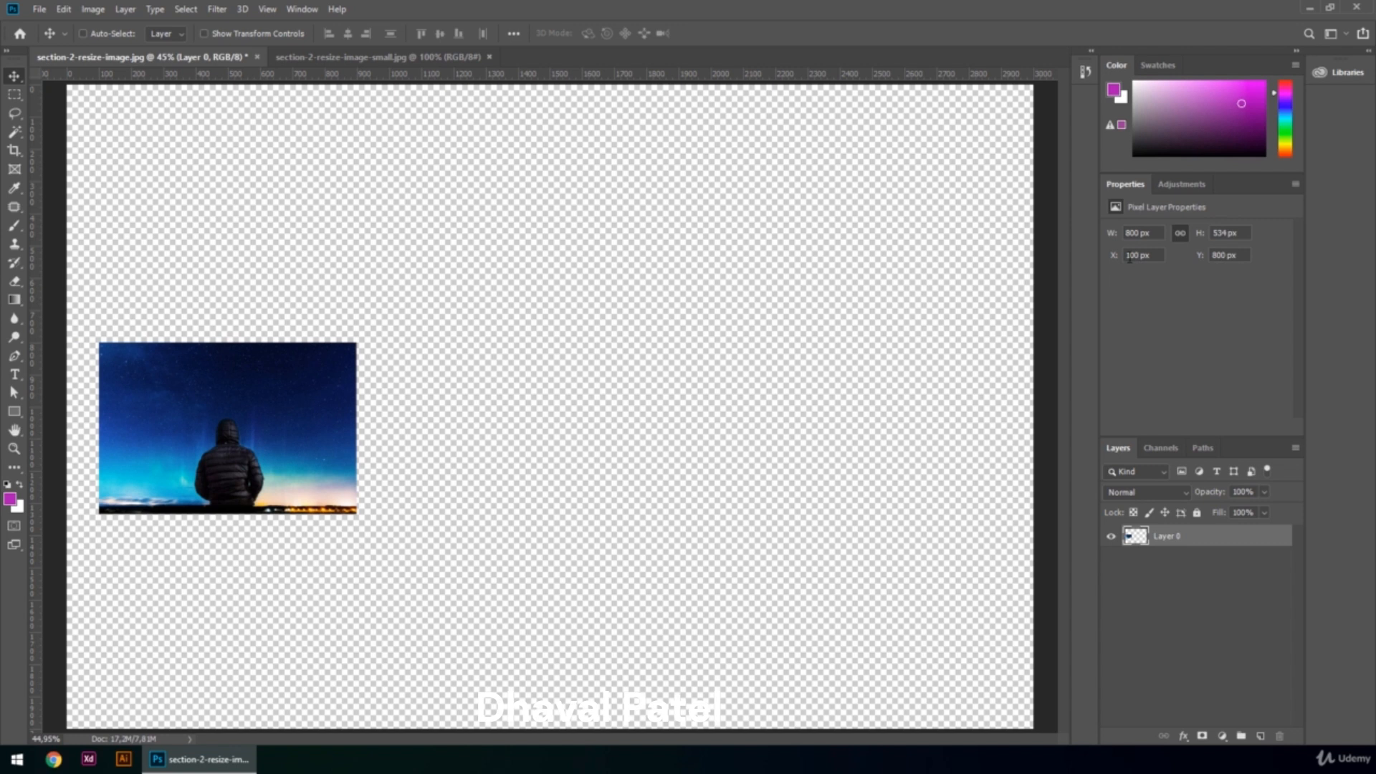
Set the layer's Y position to 0 px.
double_click(1221, 255)
text(0)
key(Return)
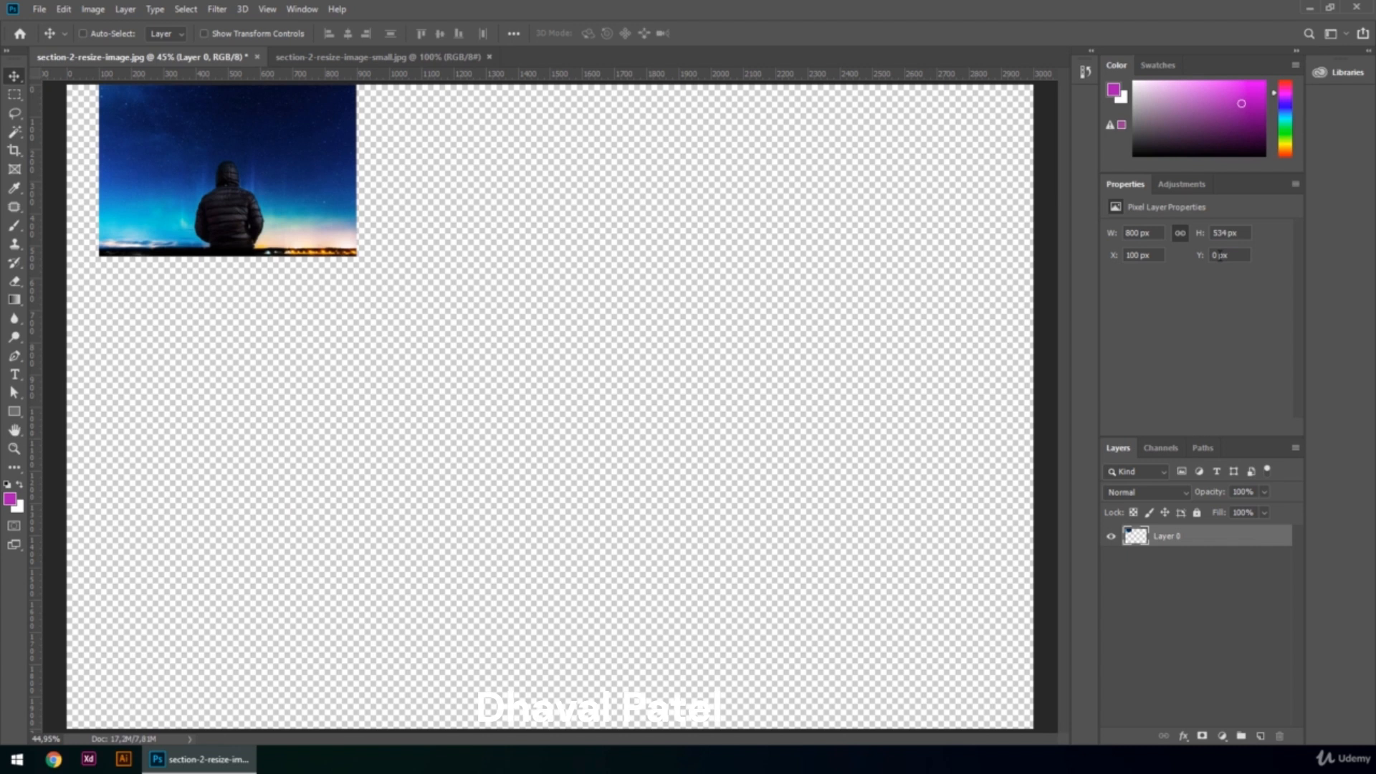
Set the layer's Y position to 200 px.
double_click(1214, 256)
text(100)
key(Return)
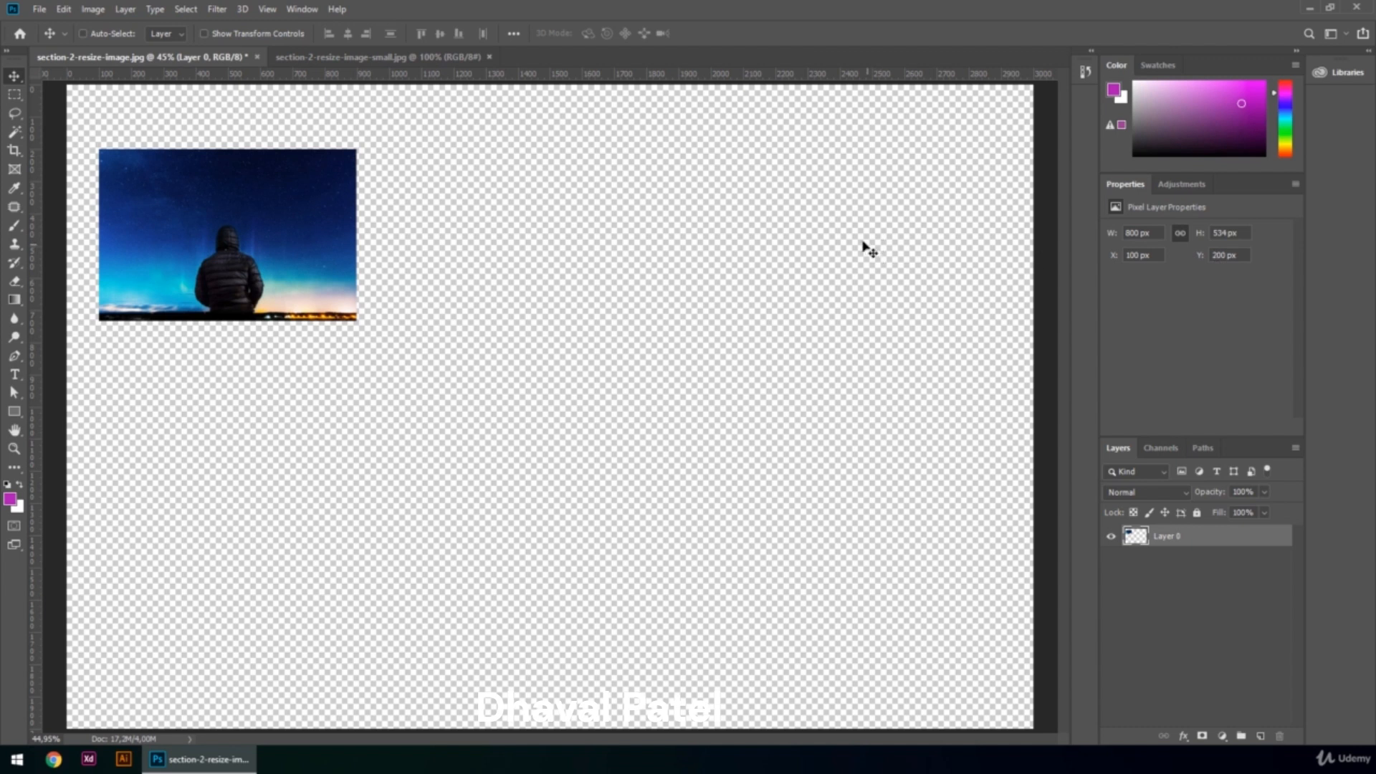
Open the Export As dialog and cancel it.
key(ctrl)
key(alt+ctrl+shift+w)
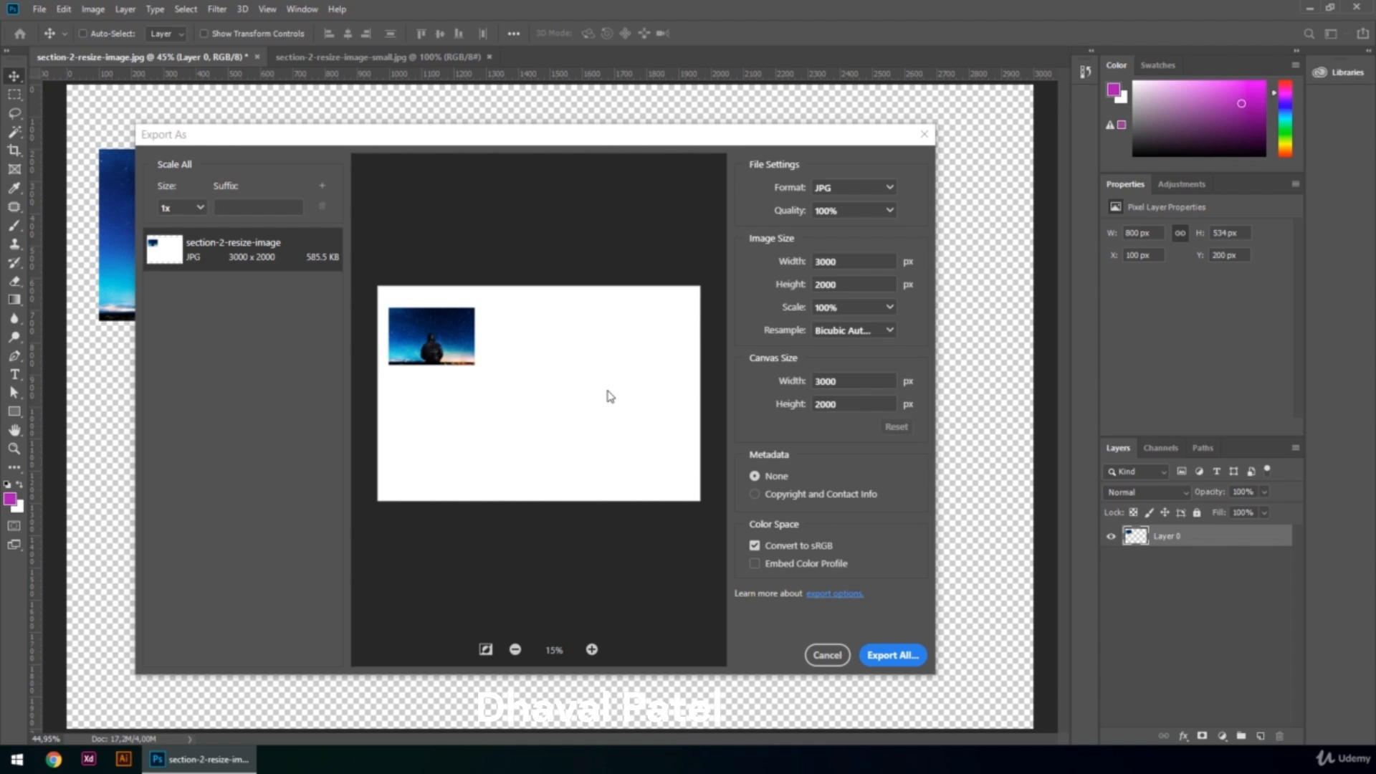
click(824, 656)
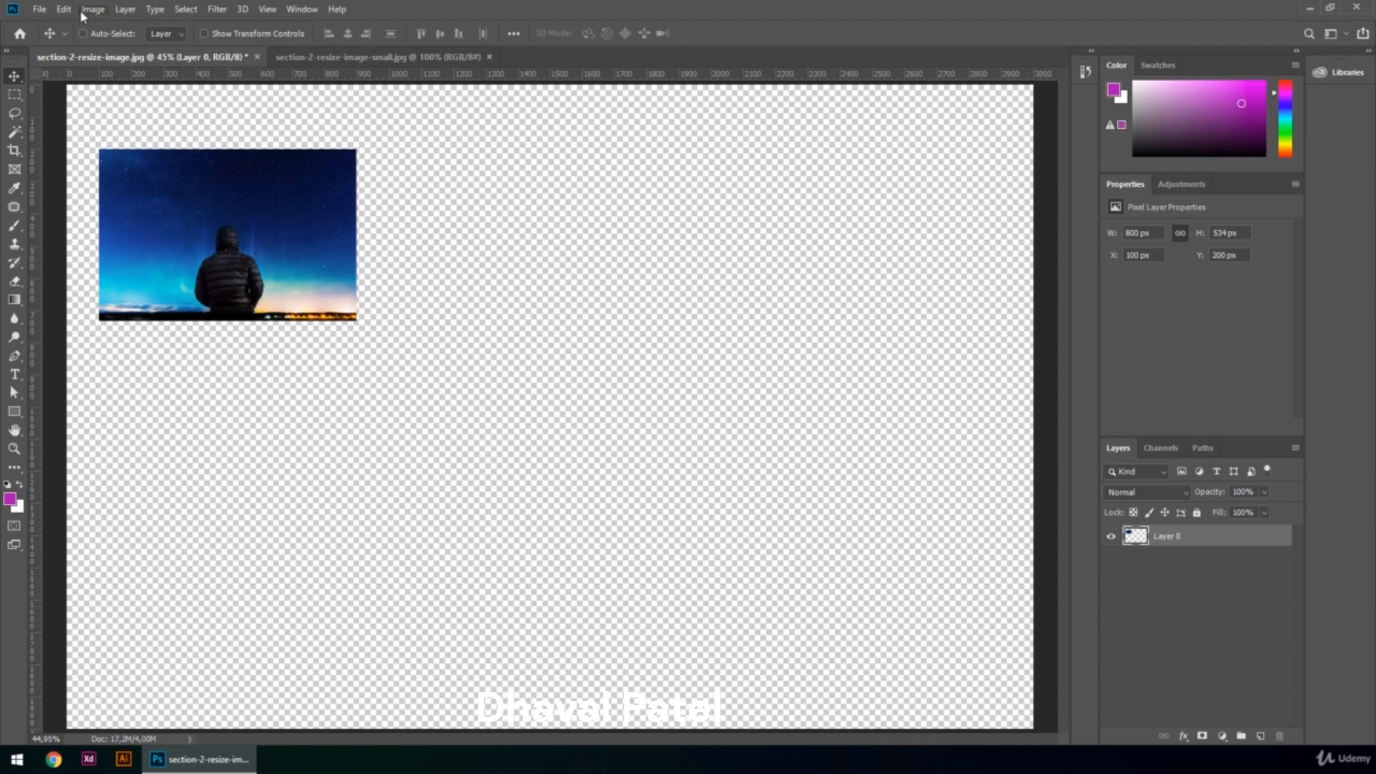
Trim the canvas based on transparent pixels on all sides.
click(80, 10)
click(115, 172)
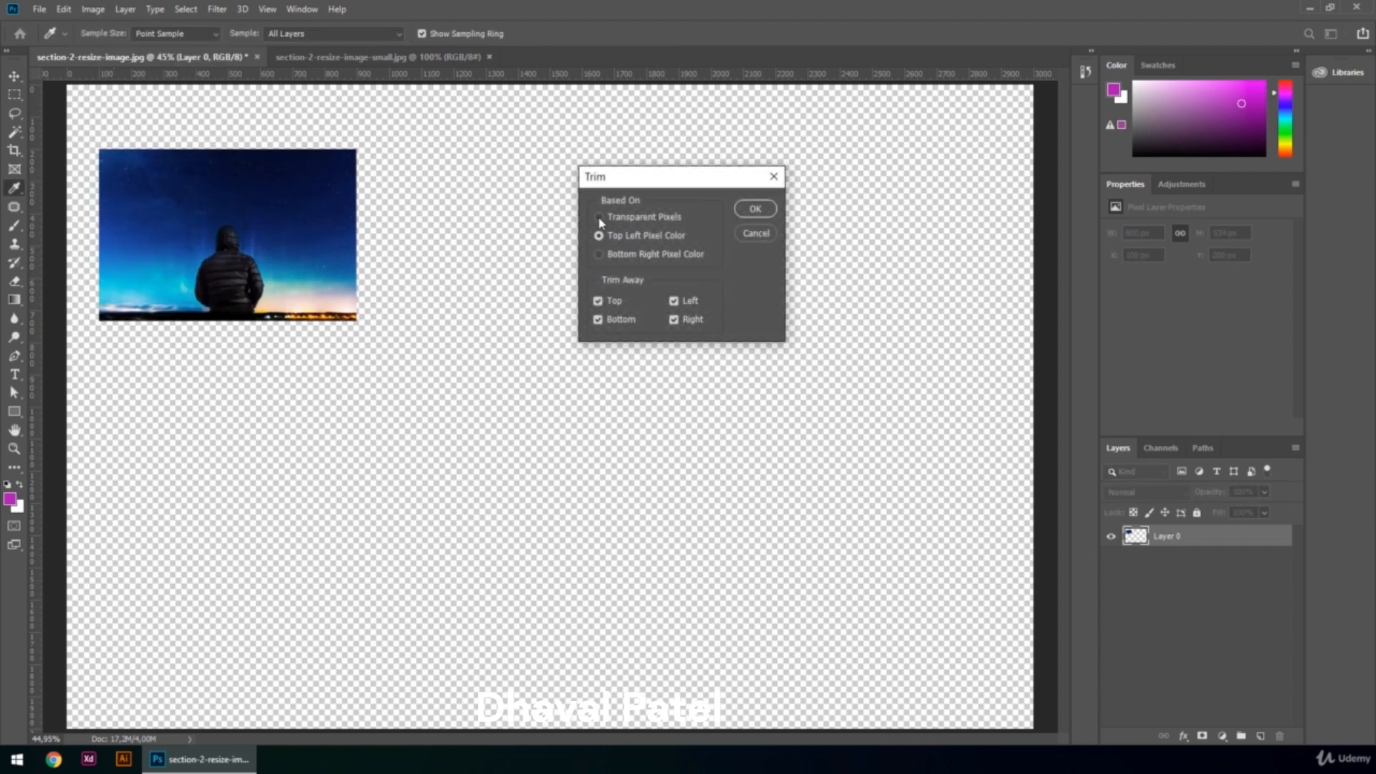
click(600, 219)
click(754, 209)
Revert the document to its last saved state.
key(v)
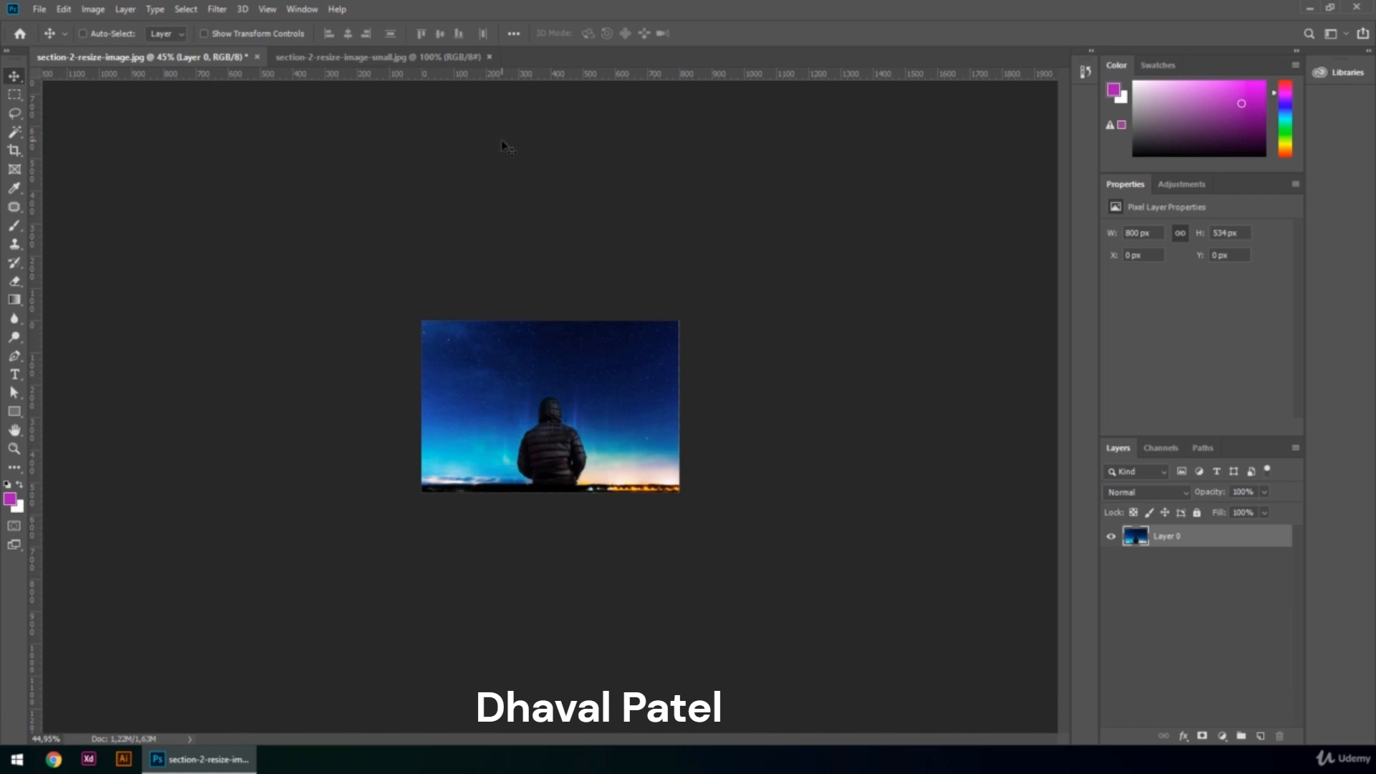
key(F12)
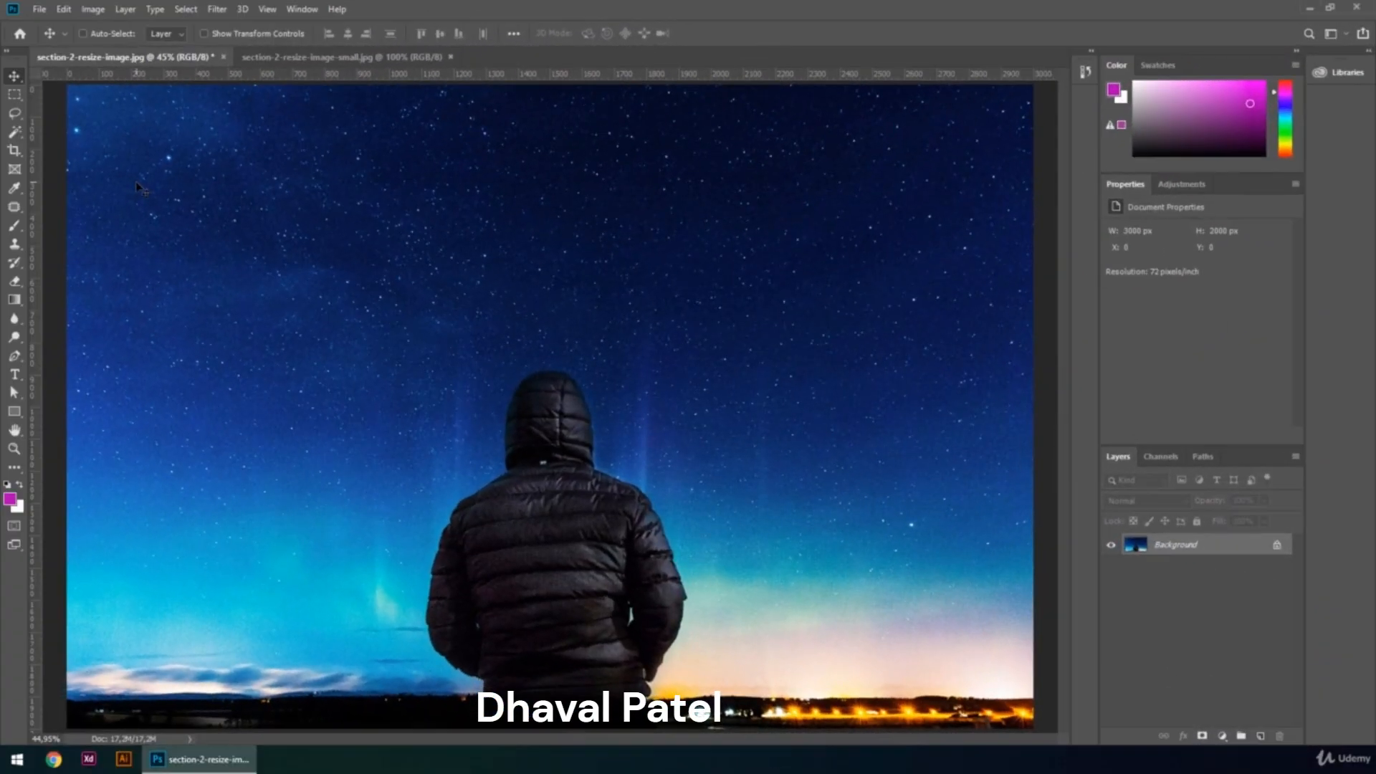
Resize the large image to 50 percent of its width and height with Image Size, keeping pixel units.
click(40, 9)
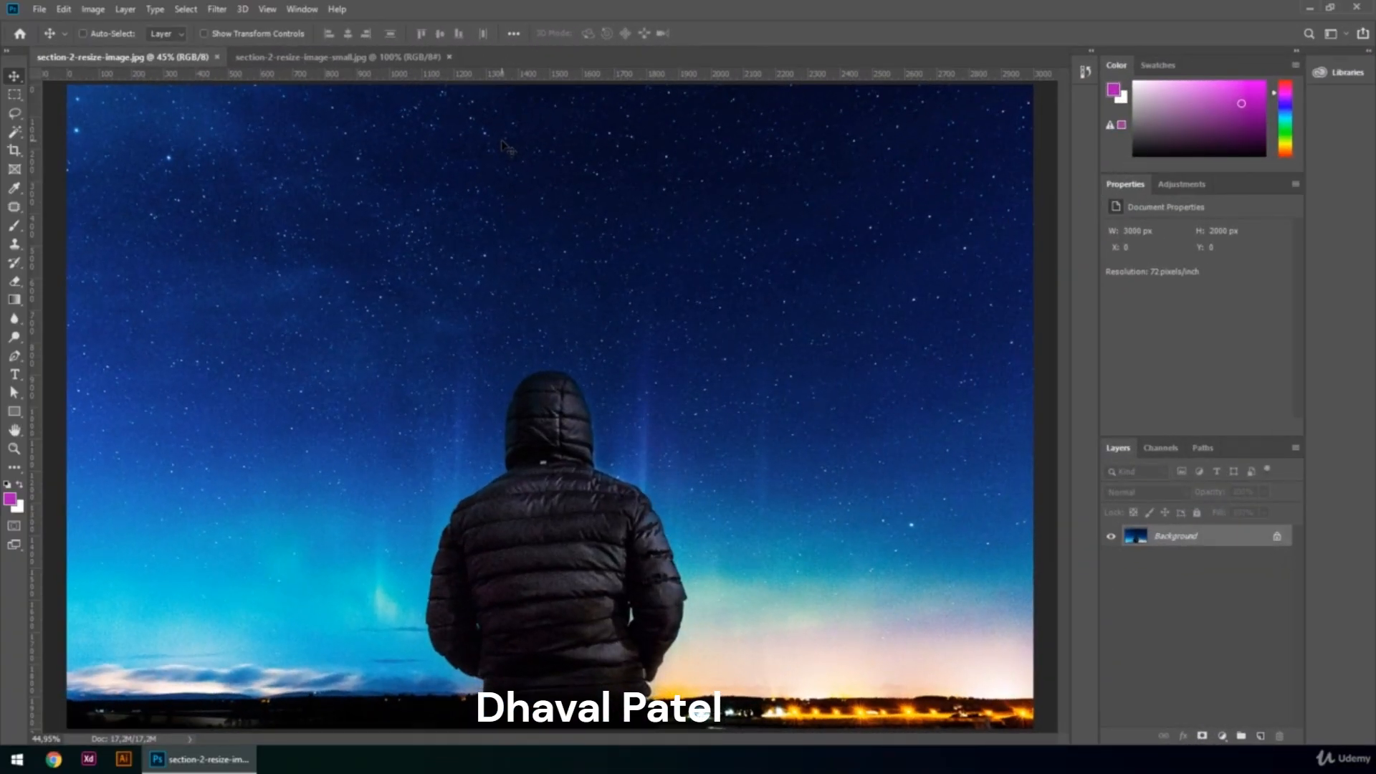
key(ctrl)
key(ctrl+alt+i)
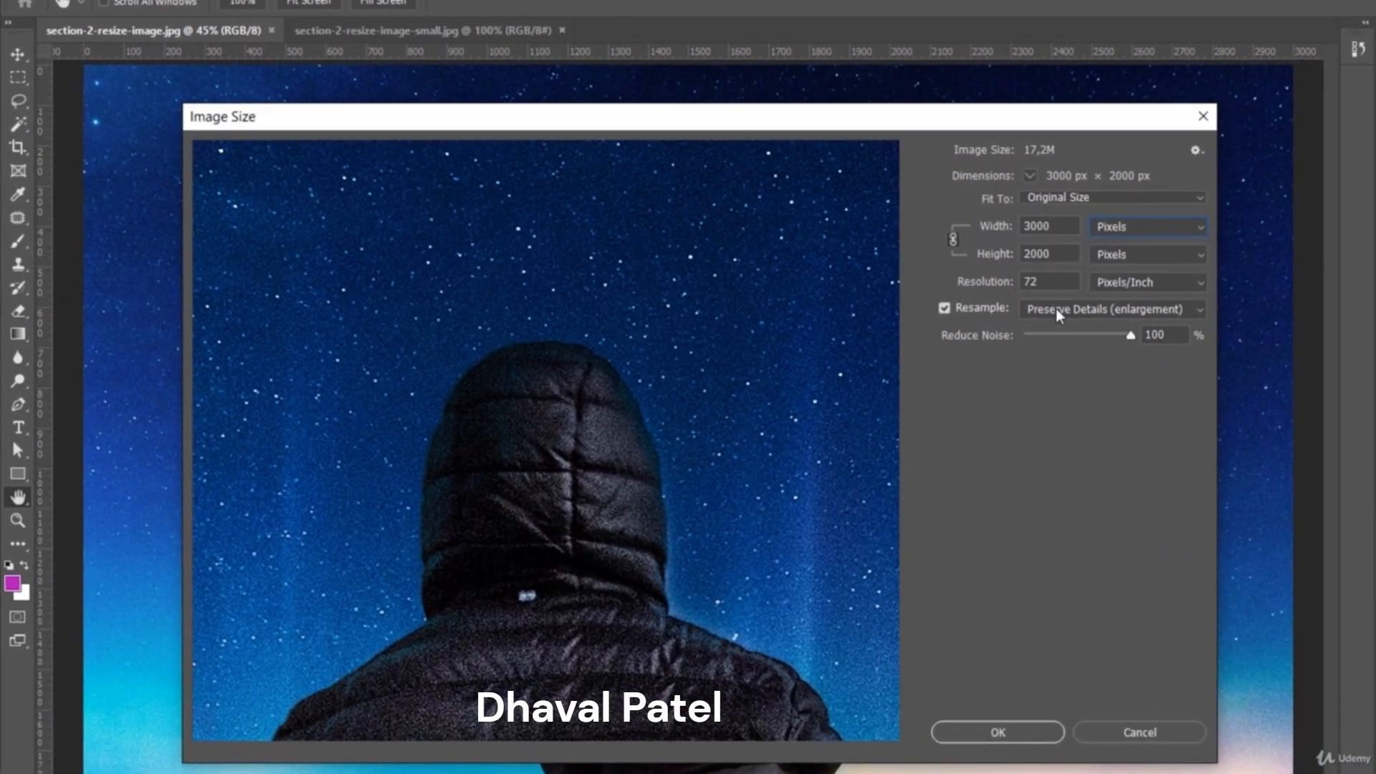
click(1133, 229)
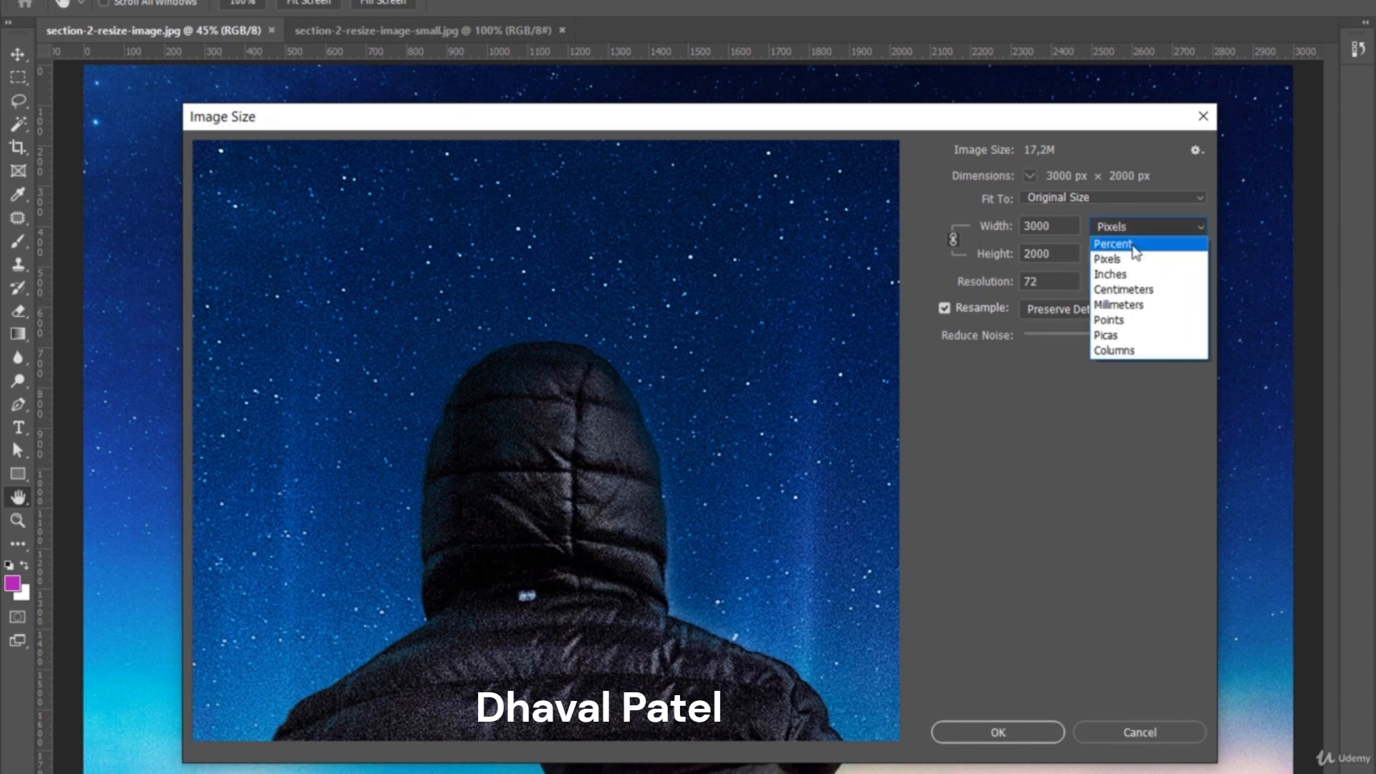
click(1134, 246)
click(1009, 226)
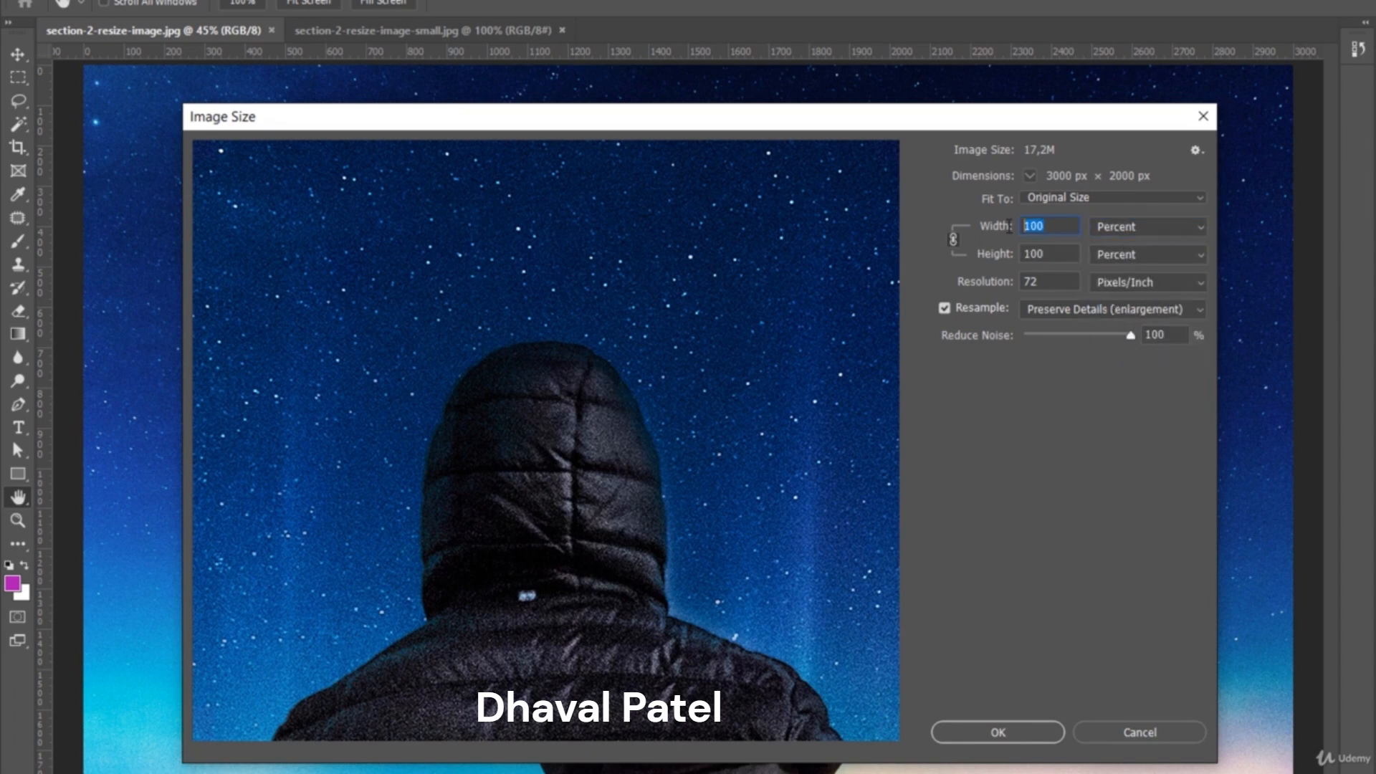
text(50)
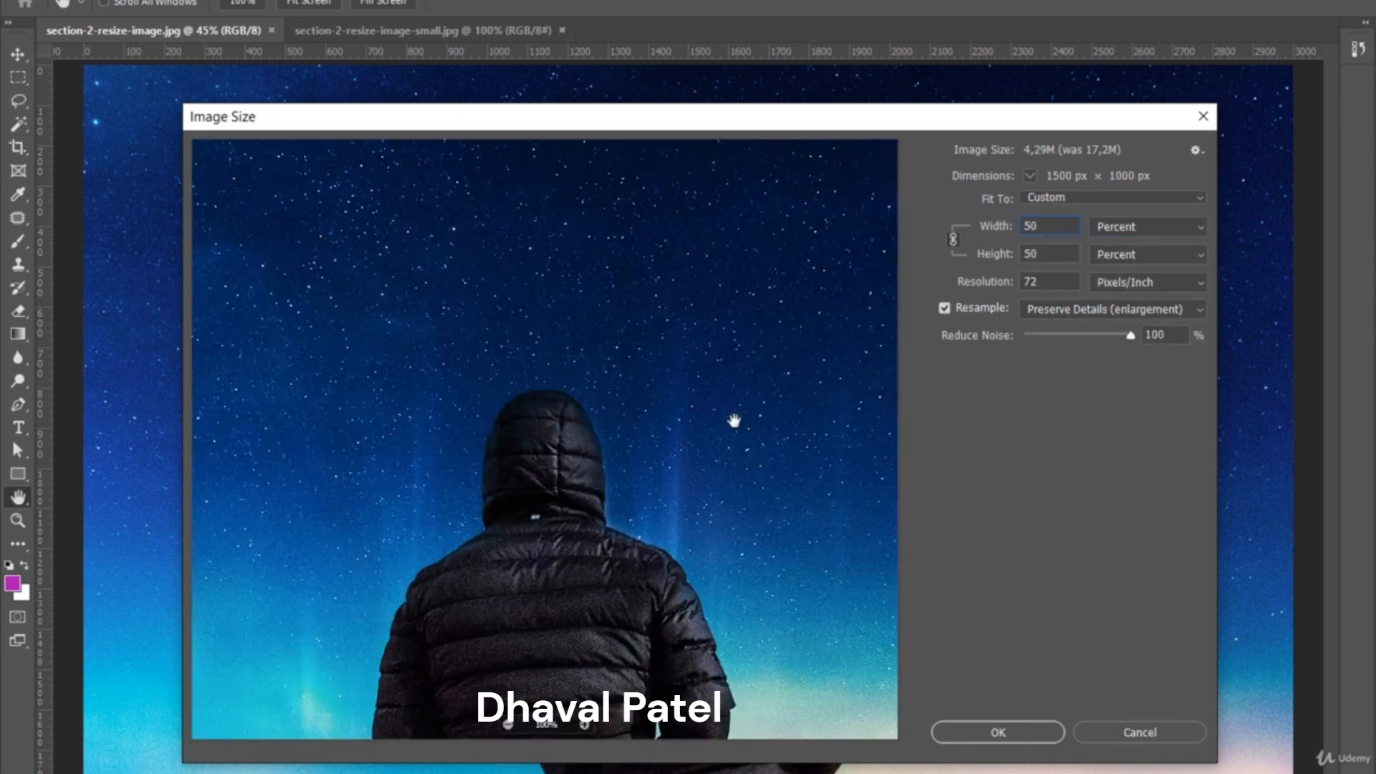
click(1135, 228)
click(1131, 256)
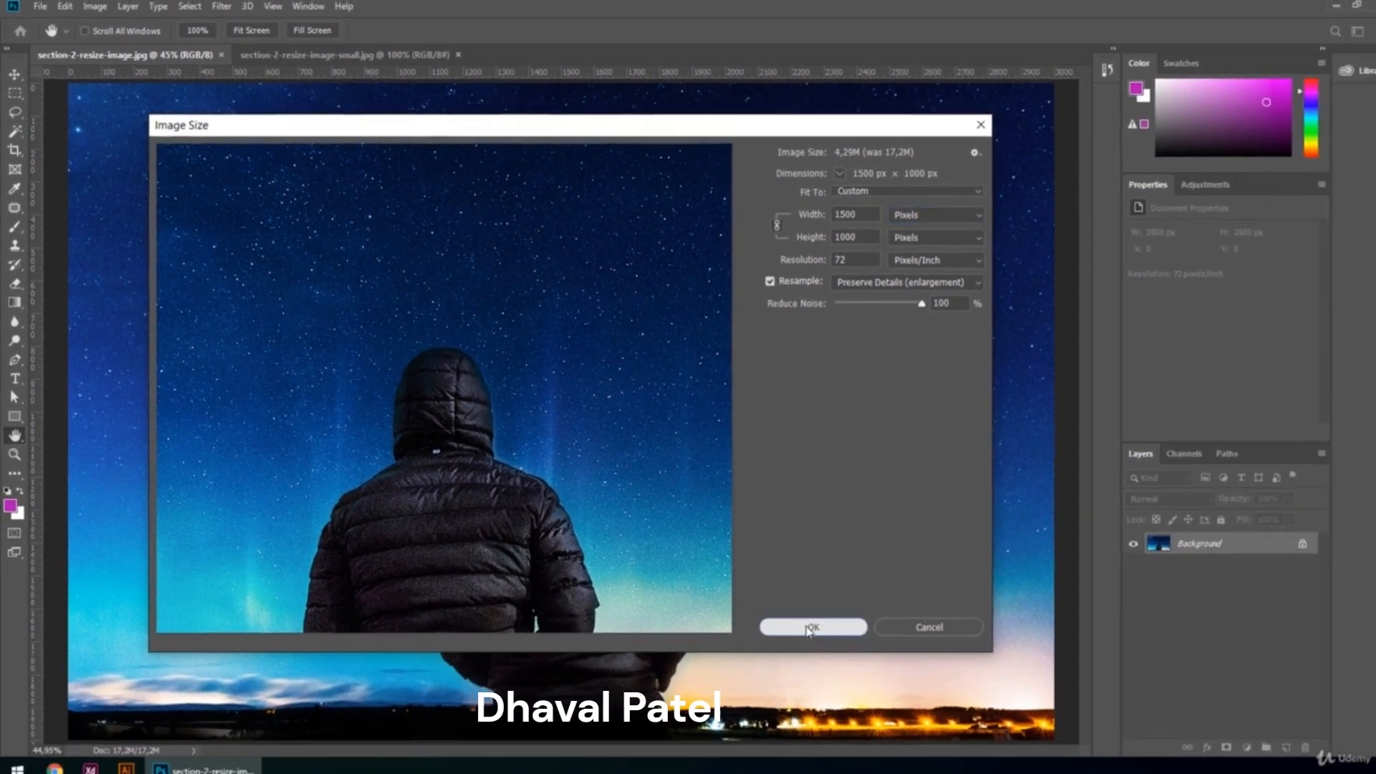
click(998, 731)
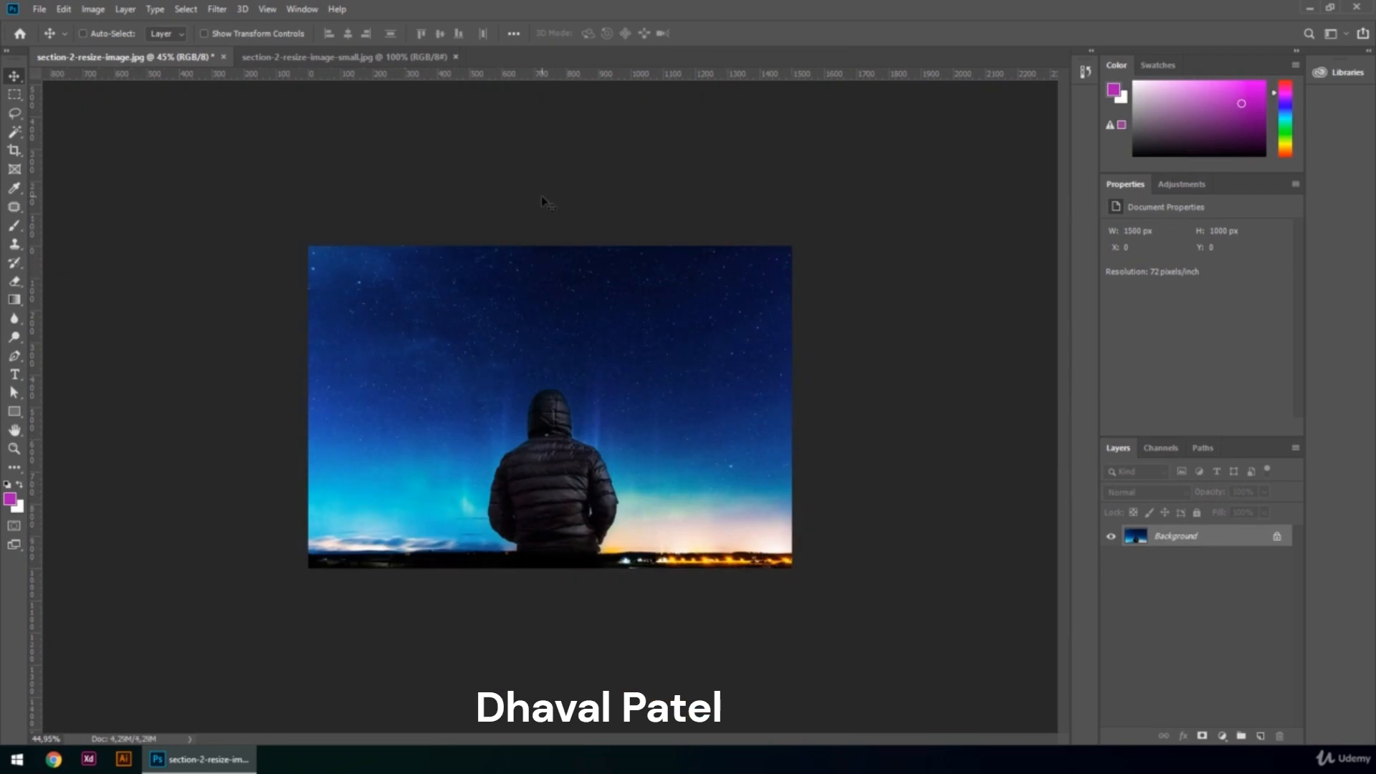
Switch to the small image document and set its Image Size width and height to 300 percent.
click(400, 62)
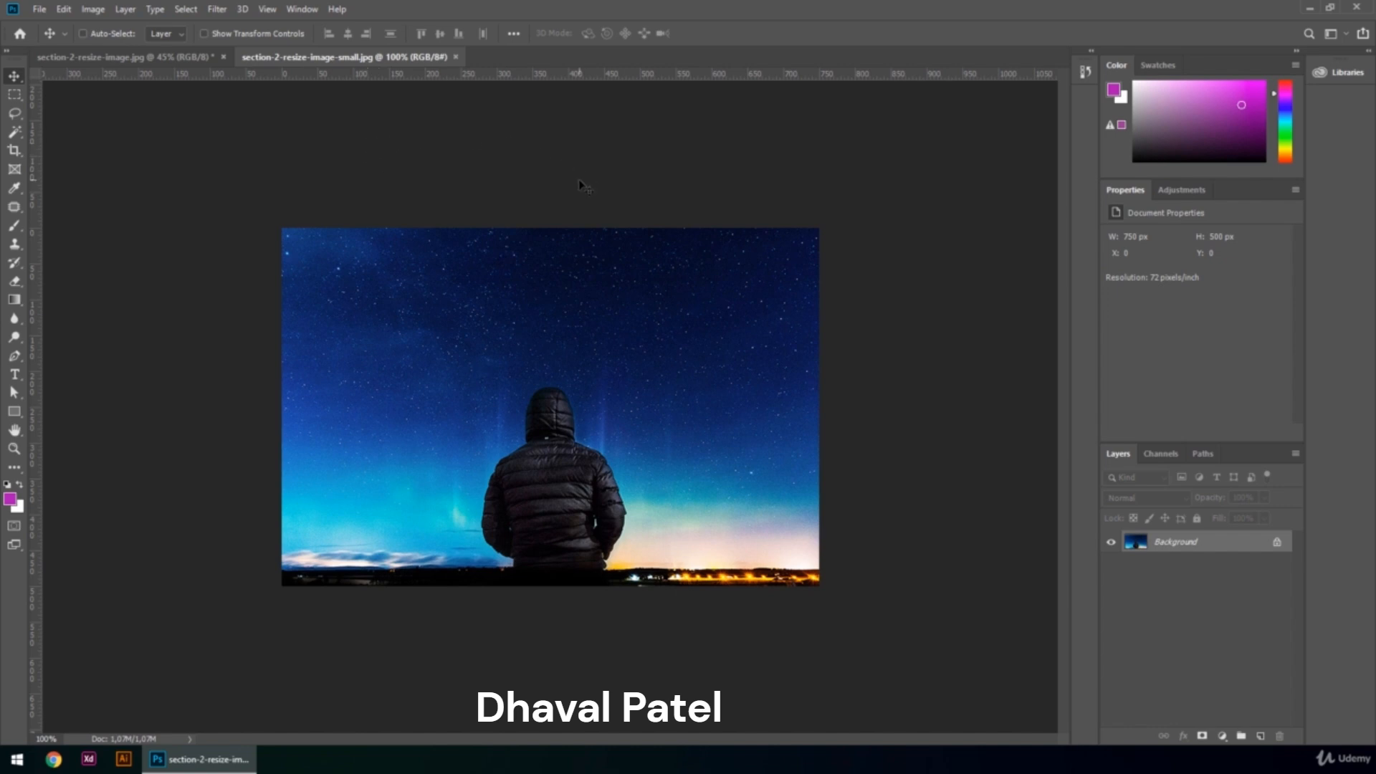
key(ctrl+alt)
key(ctrl+alt+i)
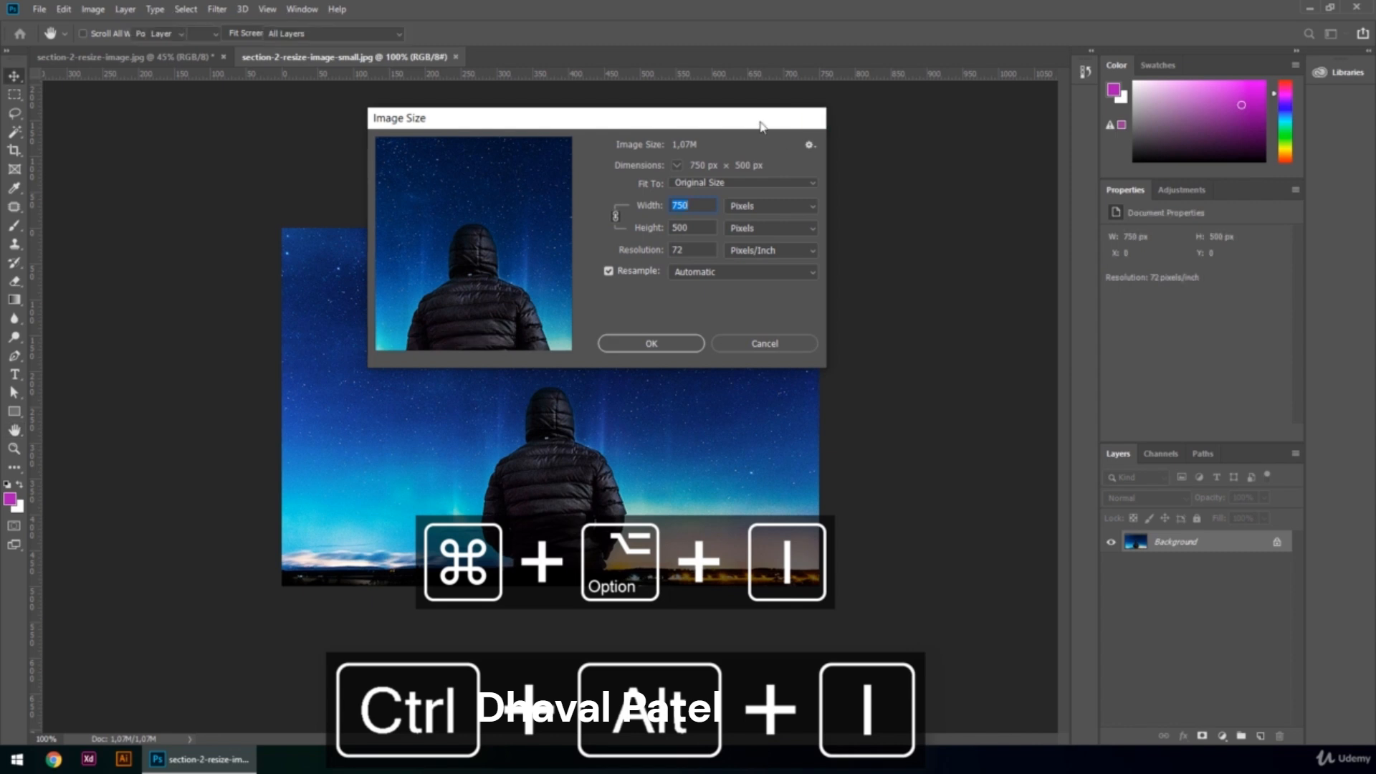
click(815, 118)
click(93, 9)
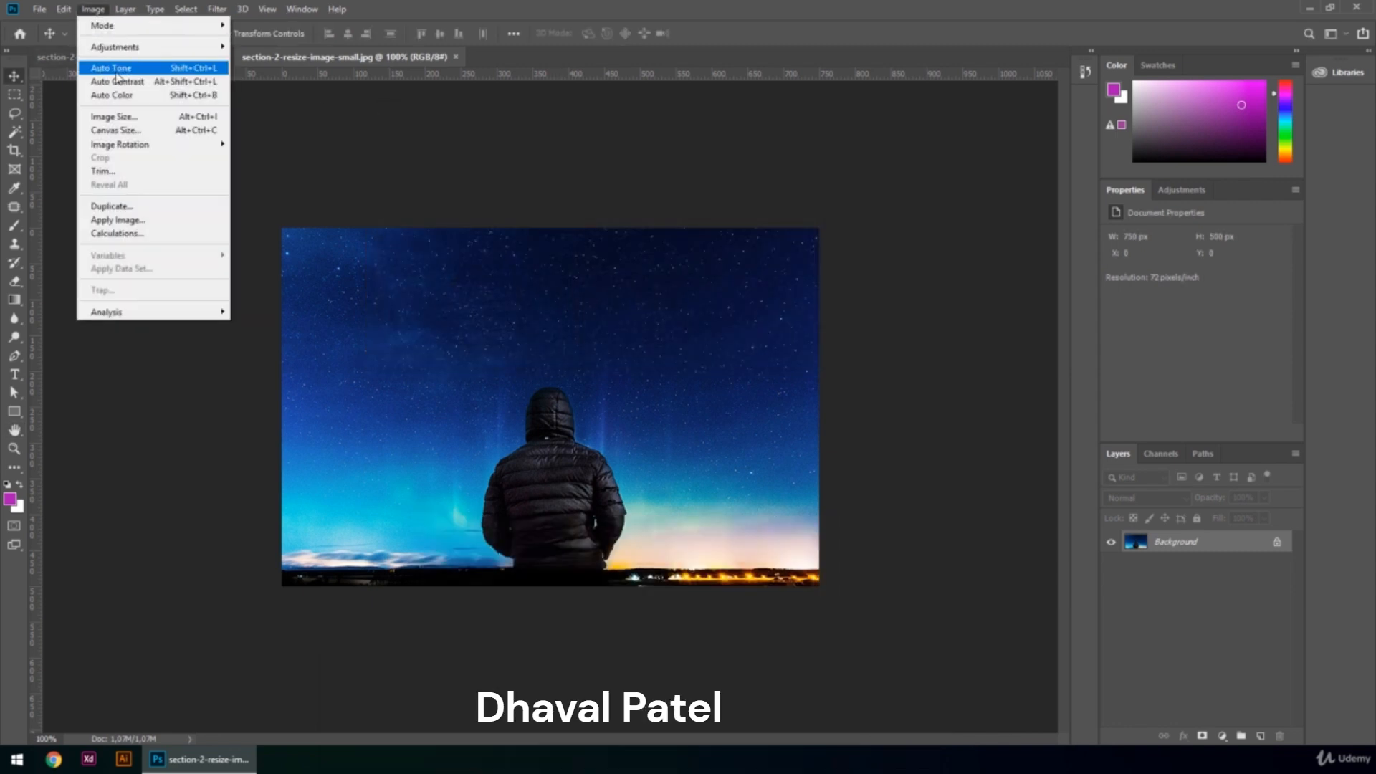
click(165, 119)
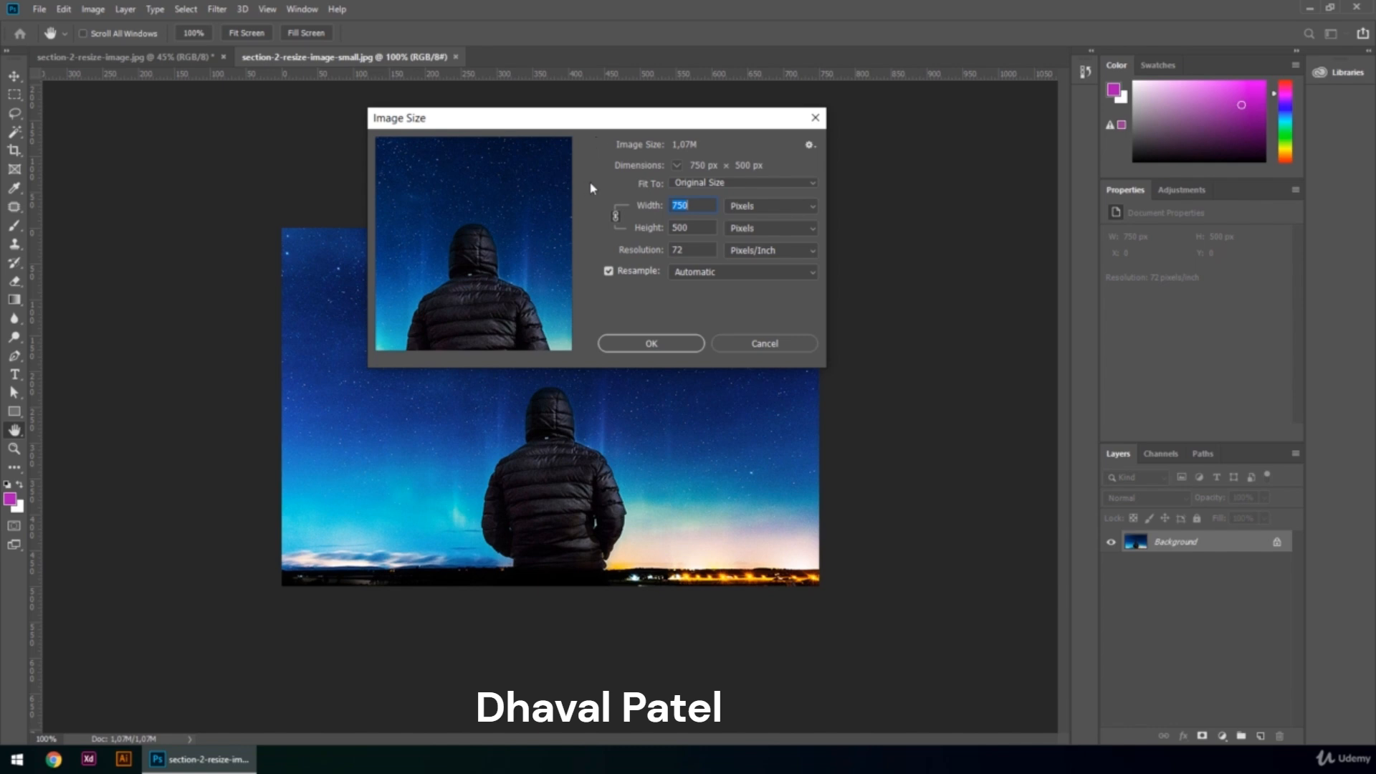
click(767, 206)
click(758, 222)
double_click(687, 206)
text(300)
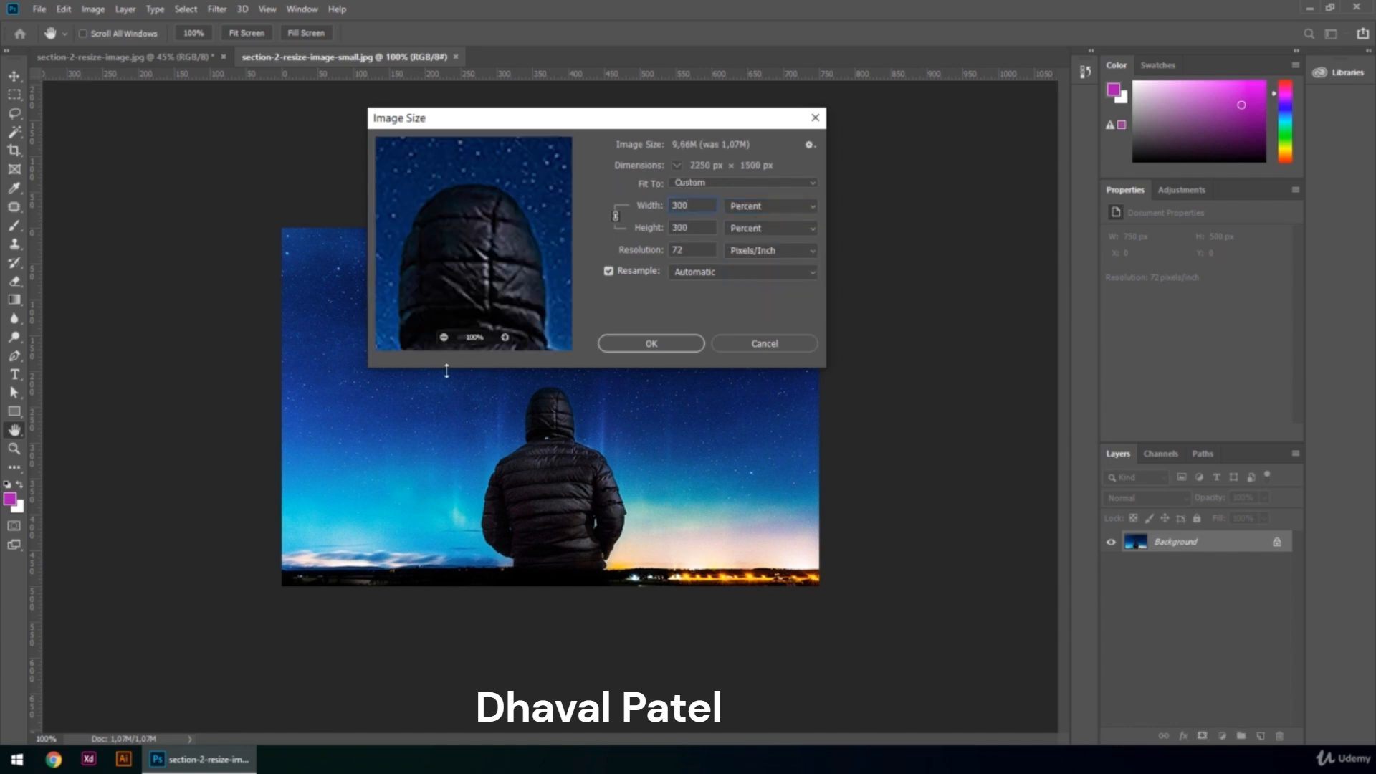
Compare resampling methods in the enlarged preview and choose Preserve Details (enlargement).
drag(369, 368, 3, 632)
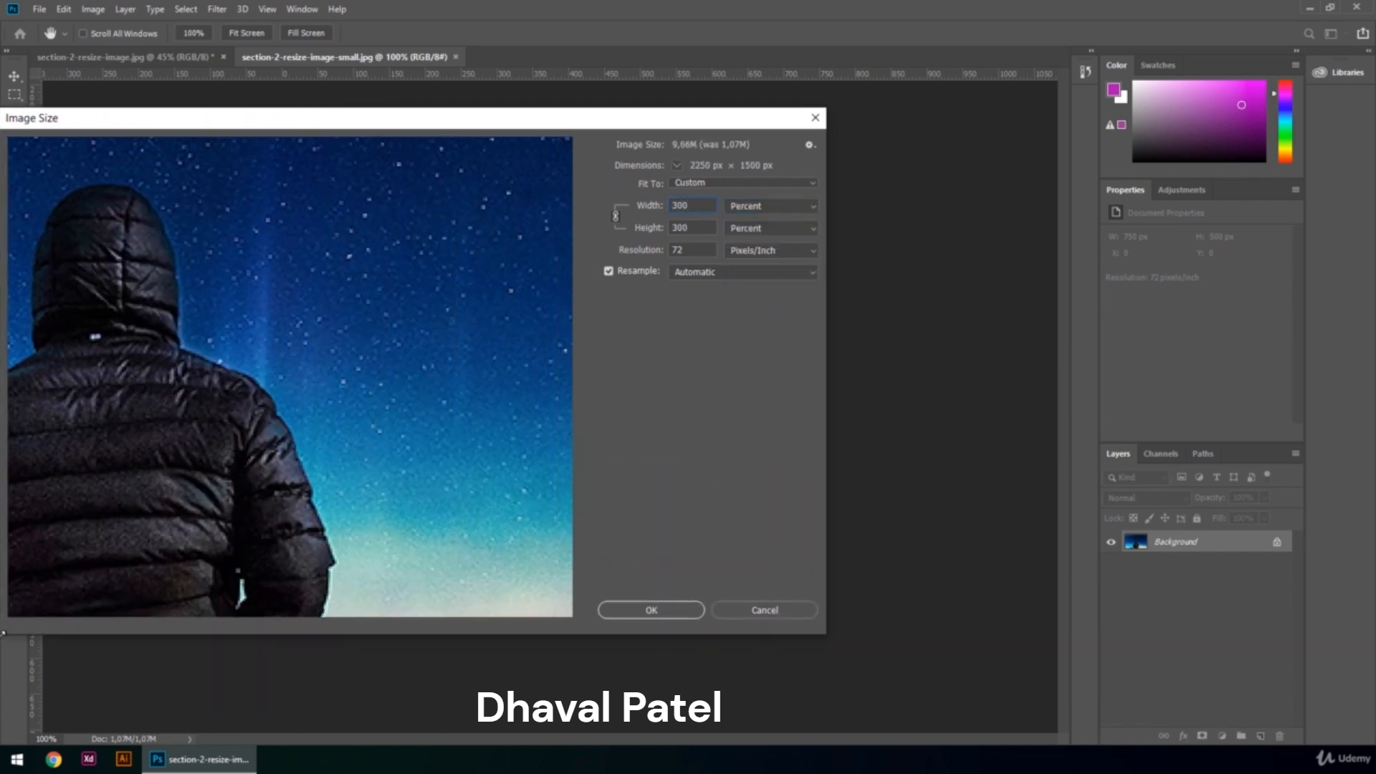
drag(160, 400, 362, 401)
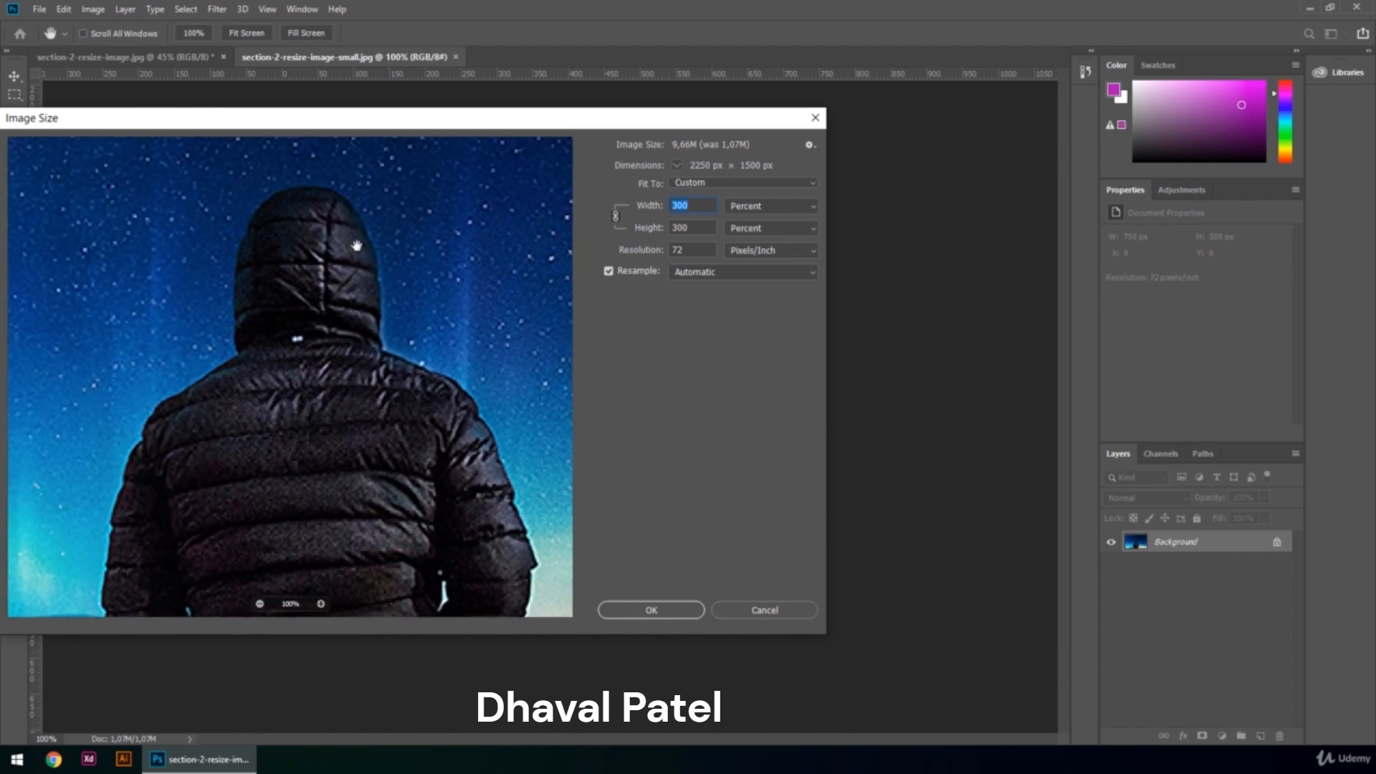
drag(383, 122, 528, 129)
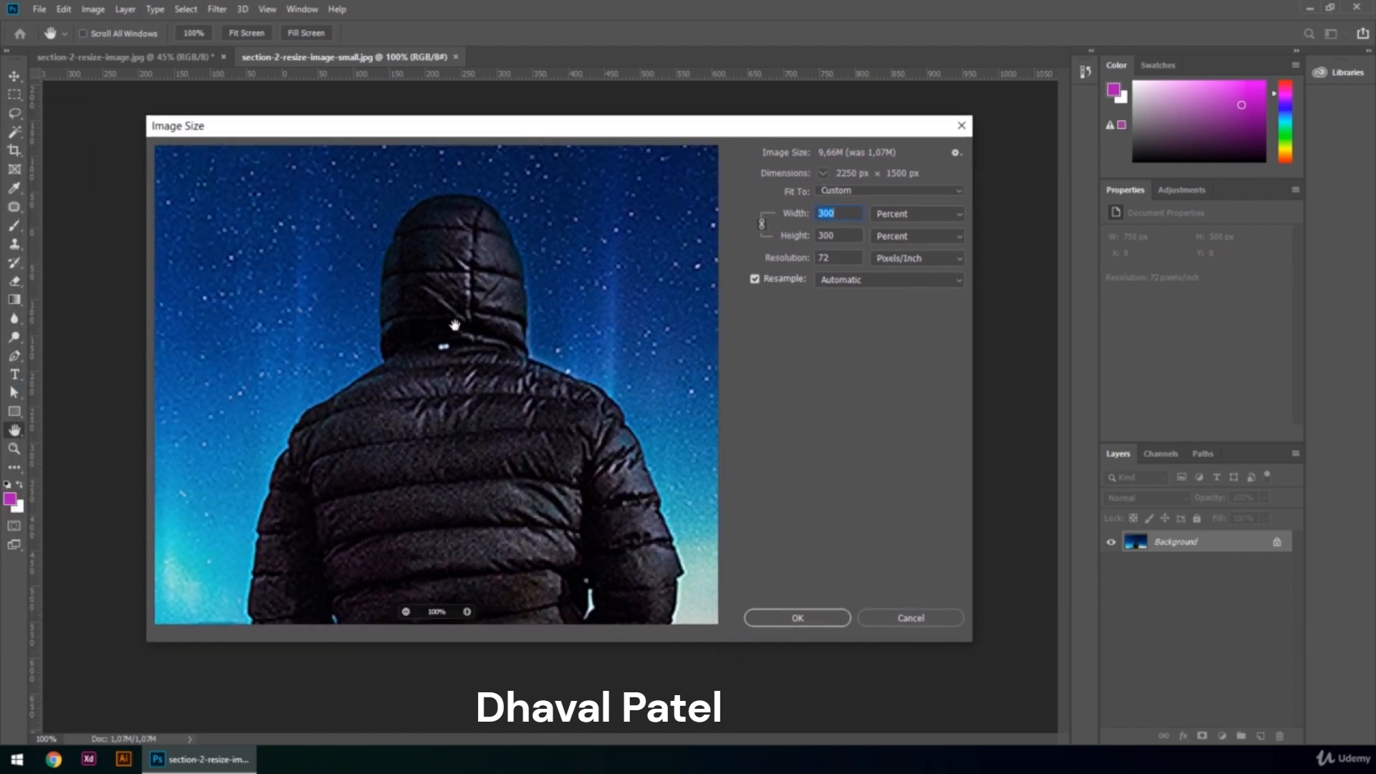
drag(444, 443, 416, 397)
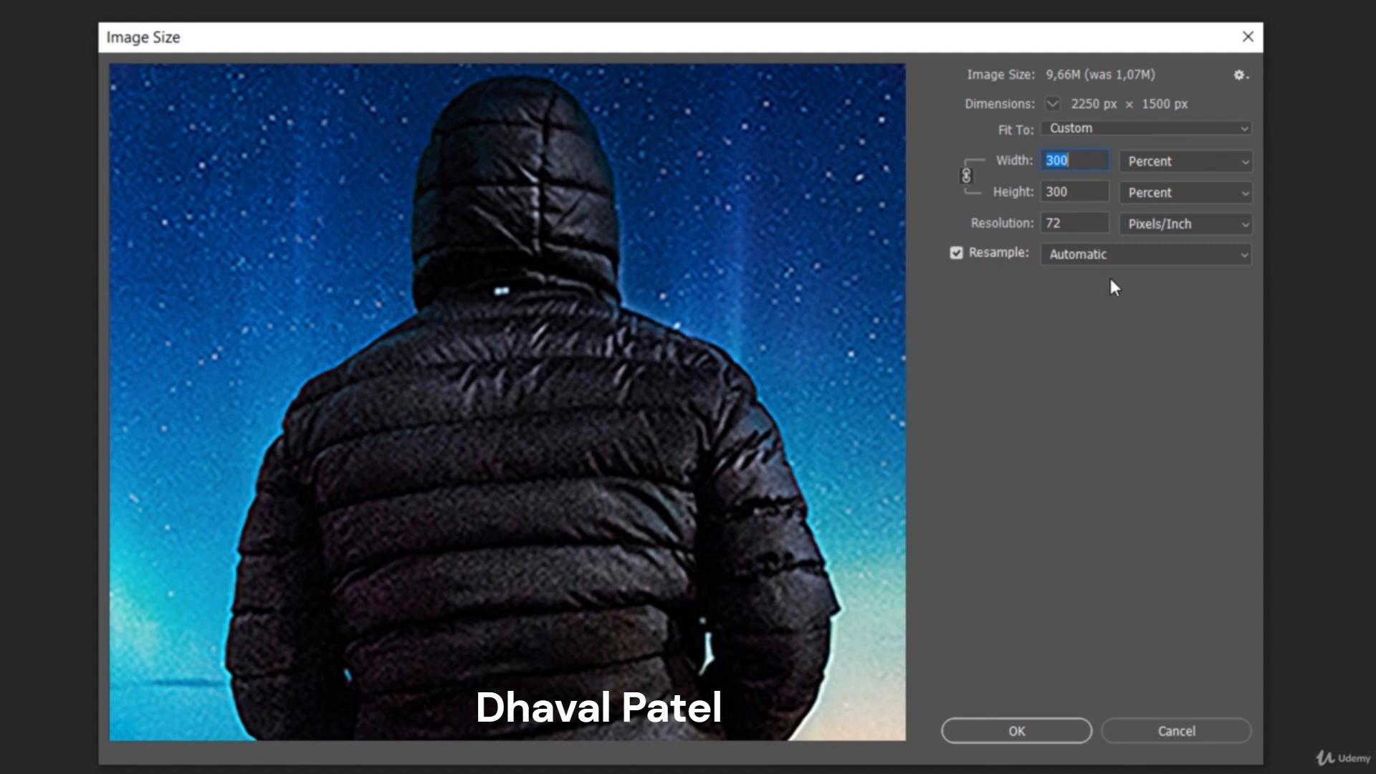
click(1120, 256)
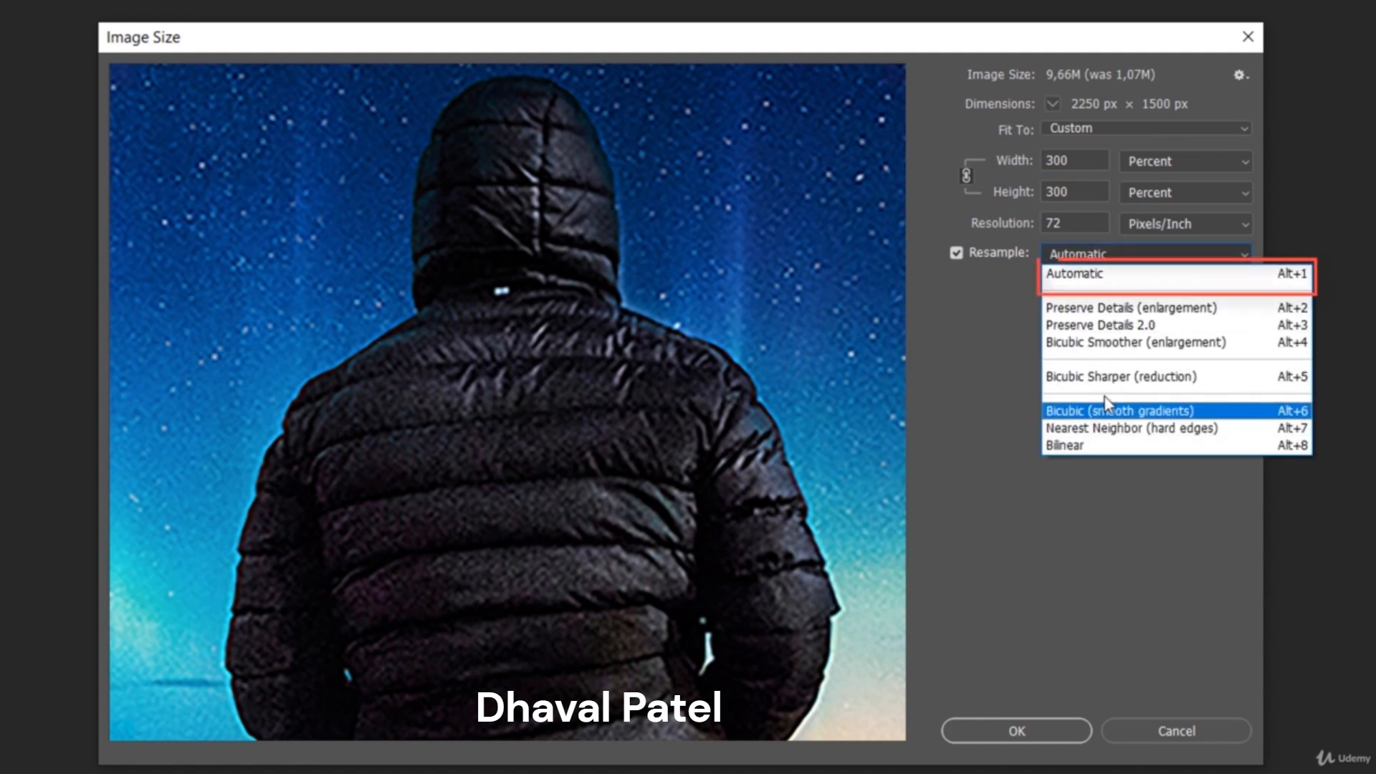
click(1108, 276)
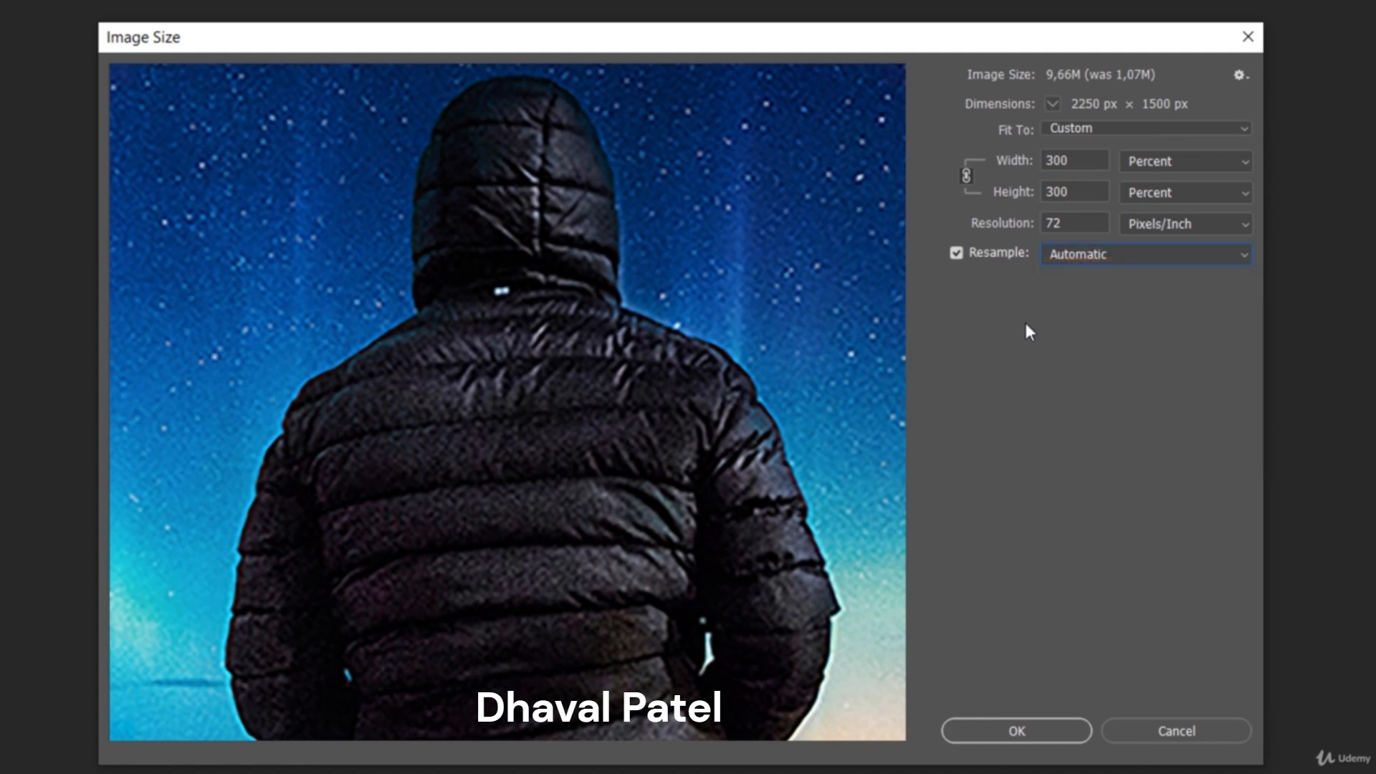
click(1129, 258)
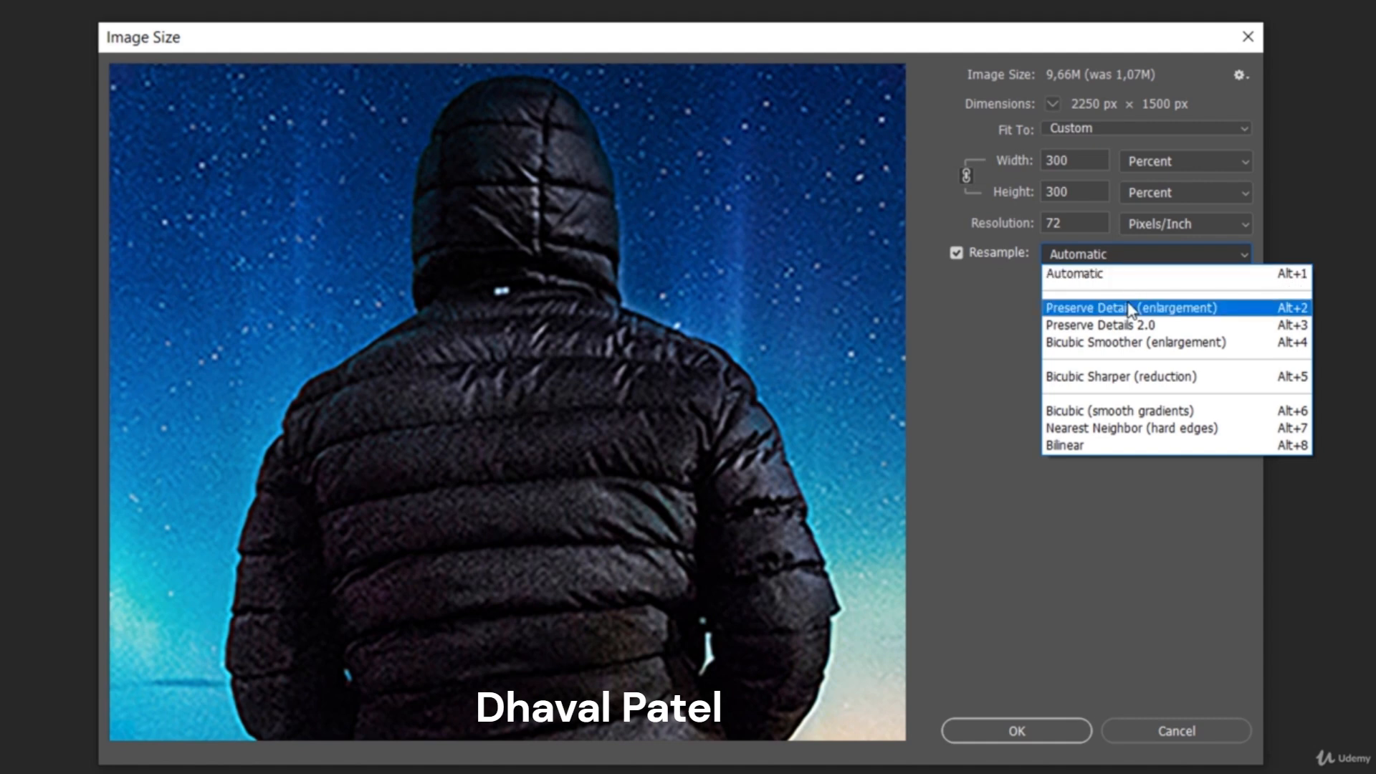
click(1130, 309)
click(1103, 260)
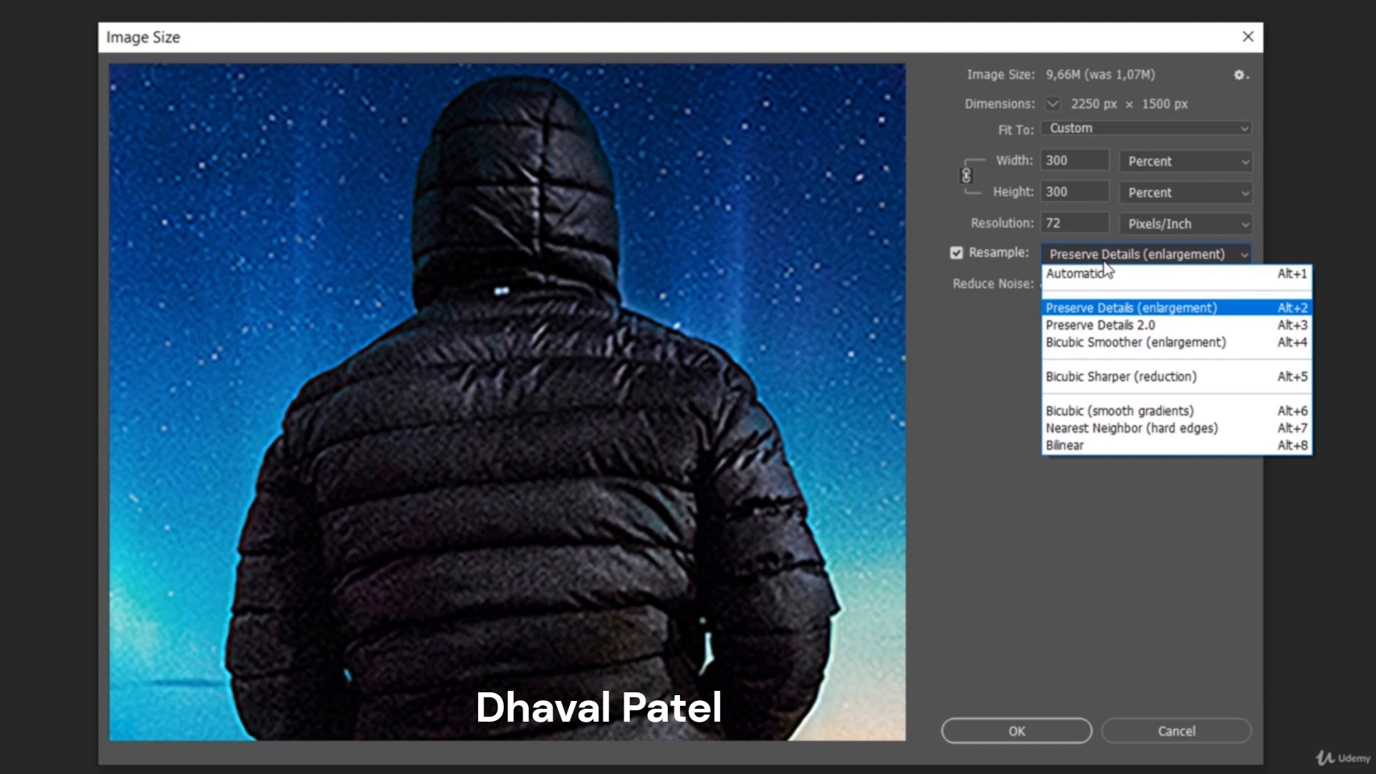
click(1106, 342)
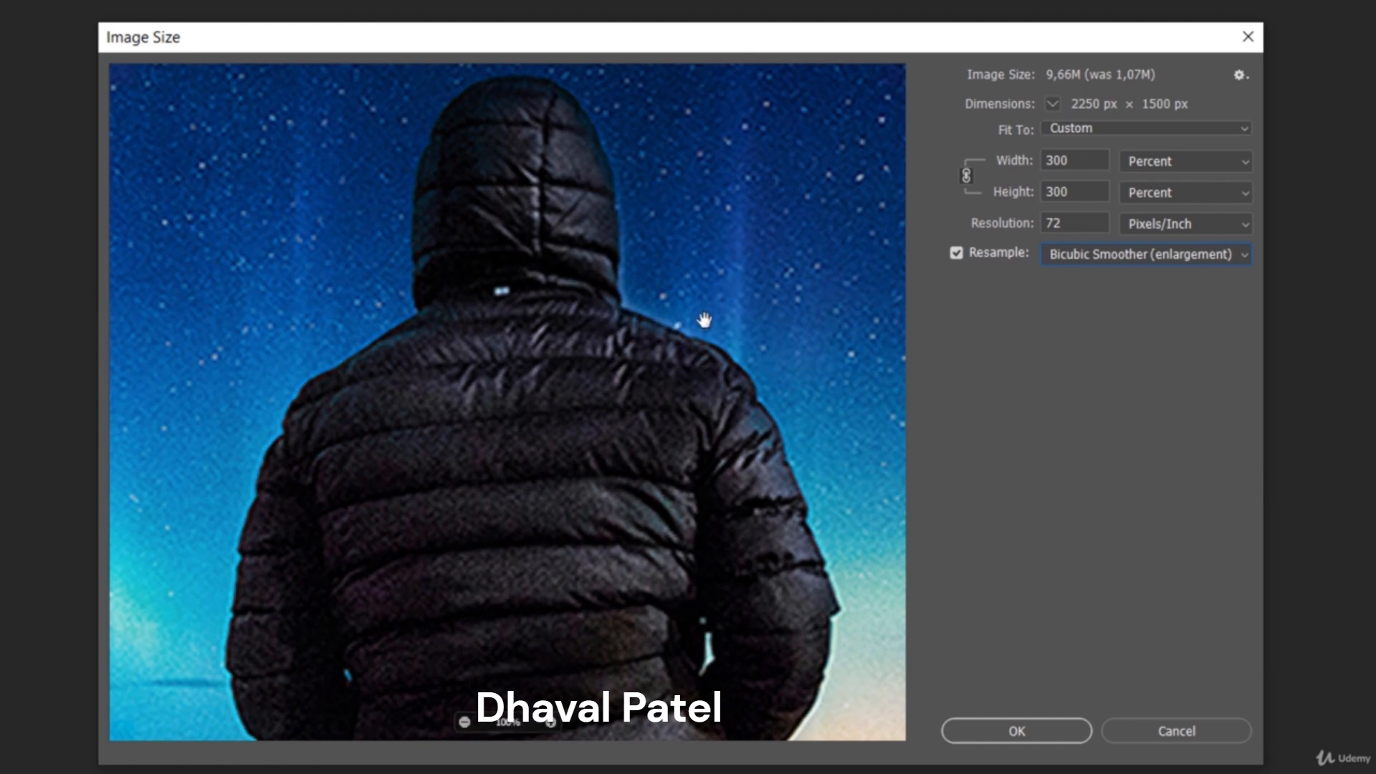
click(1108, 259)
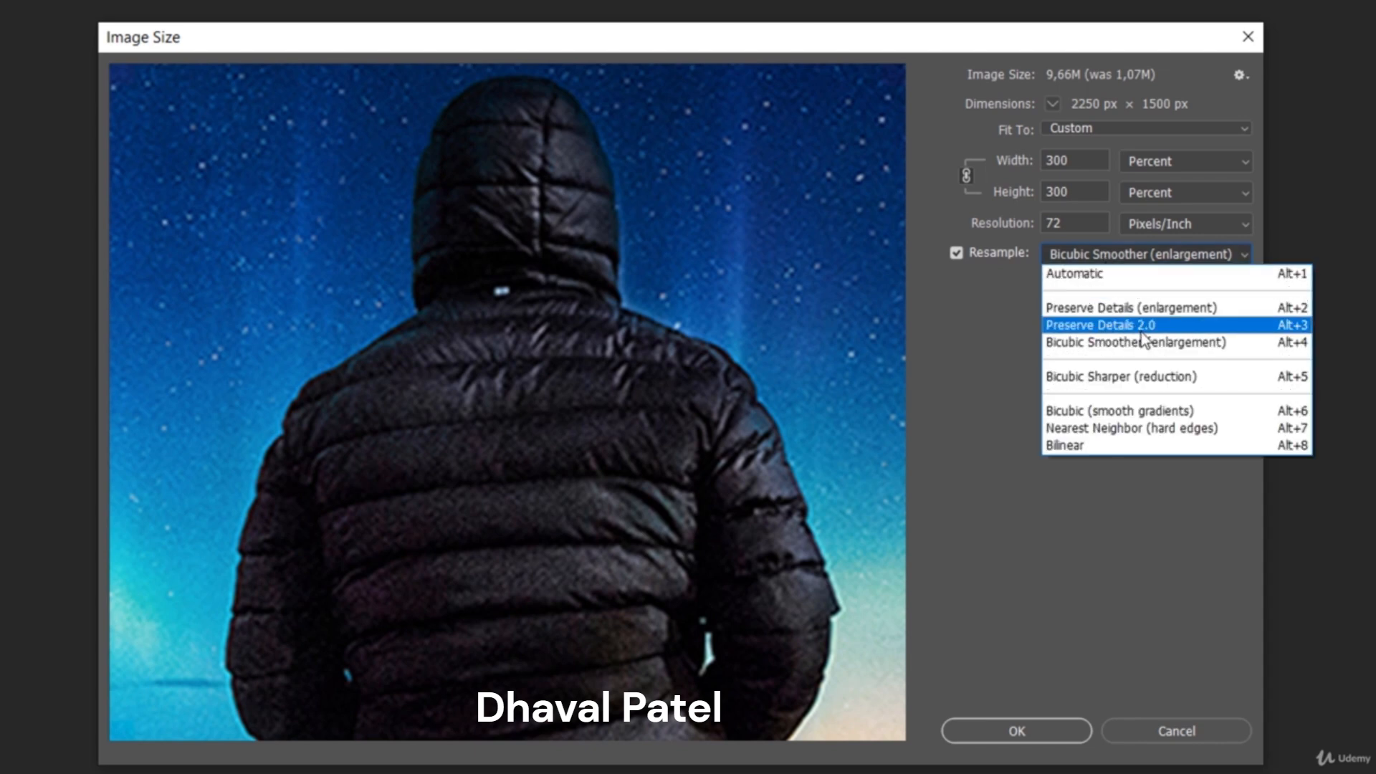
click(1138, 308)
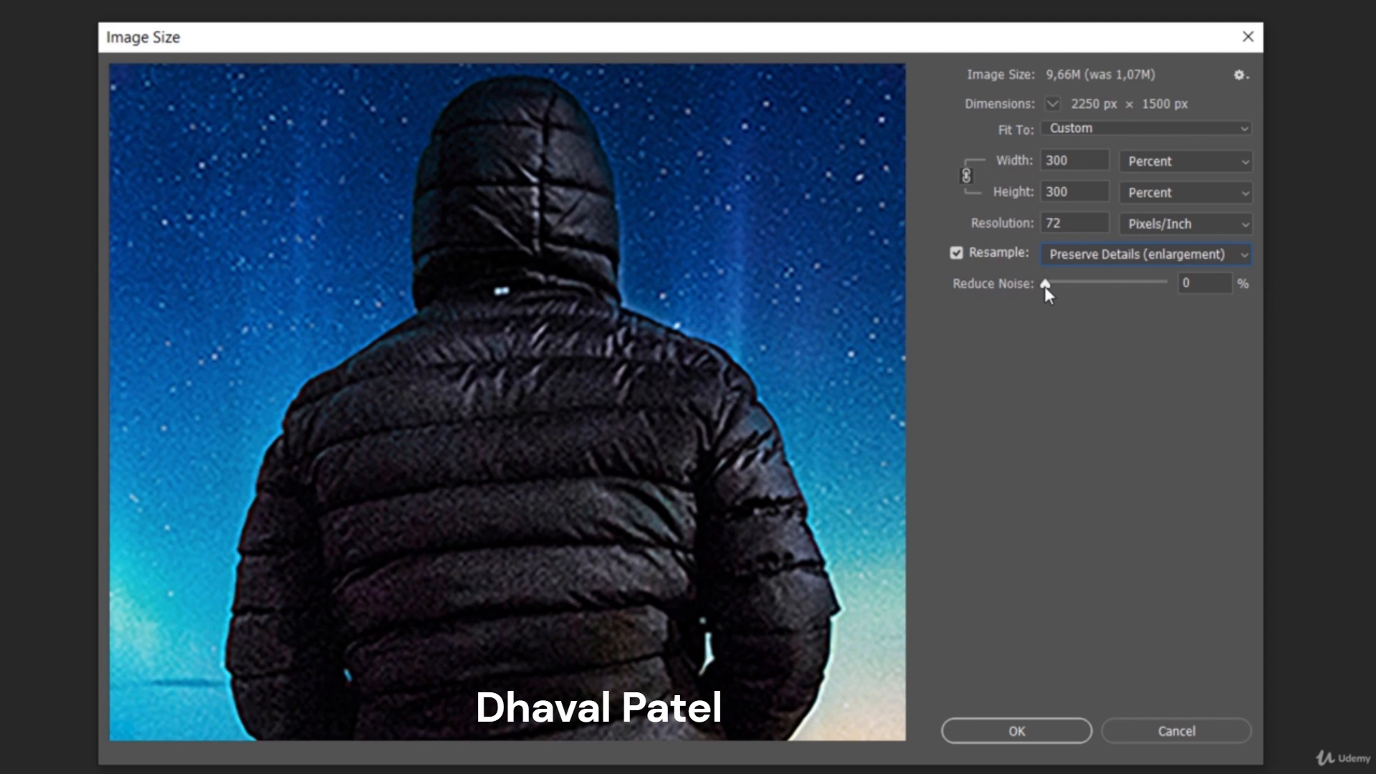
Set Reduce Noise to 100%, apply the enlargement, and fit the image on screen.
drag(1046, 286, 1168, 291)
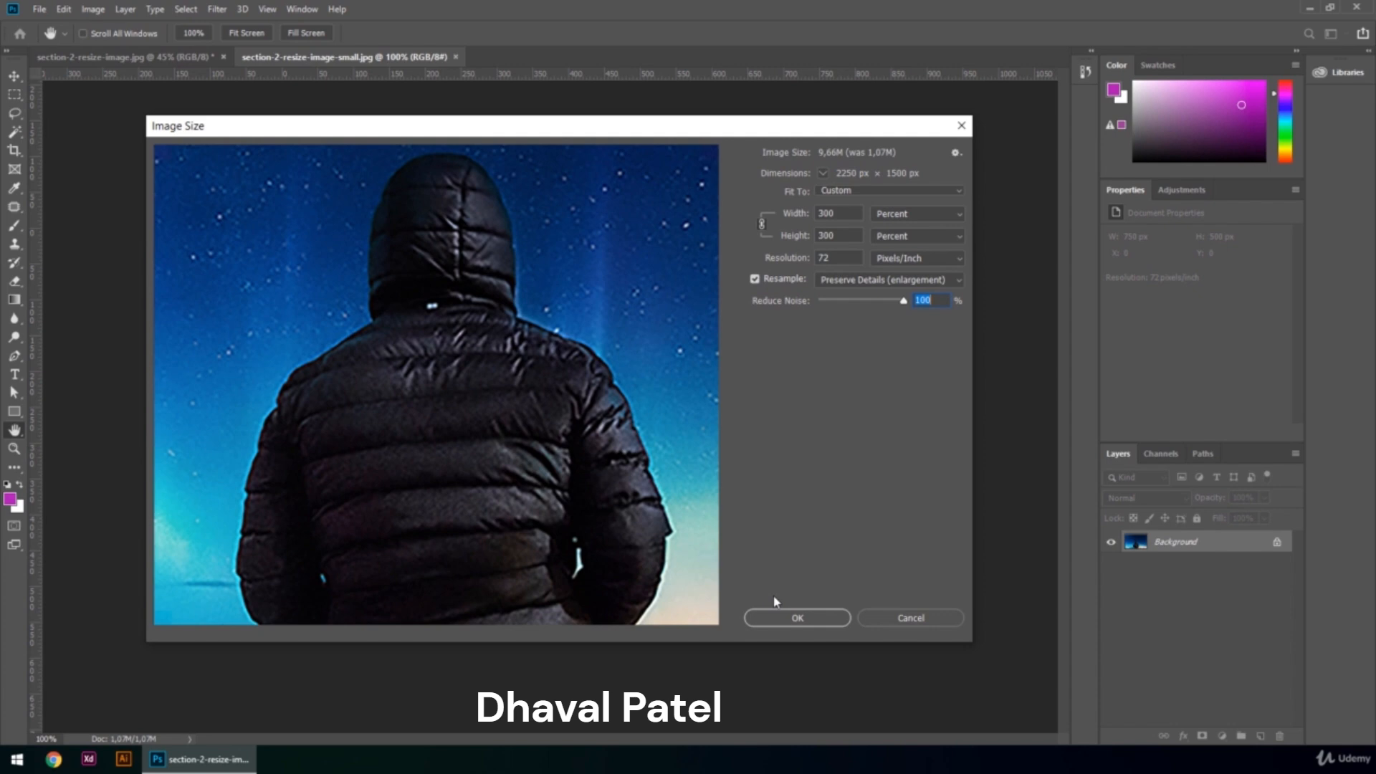
click(780, 618)
key(ctrl+0)
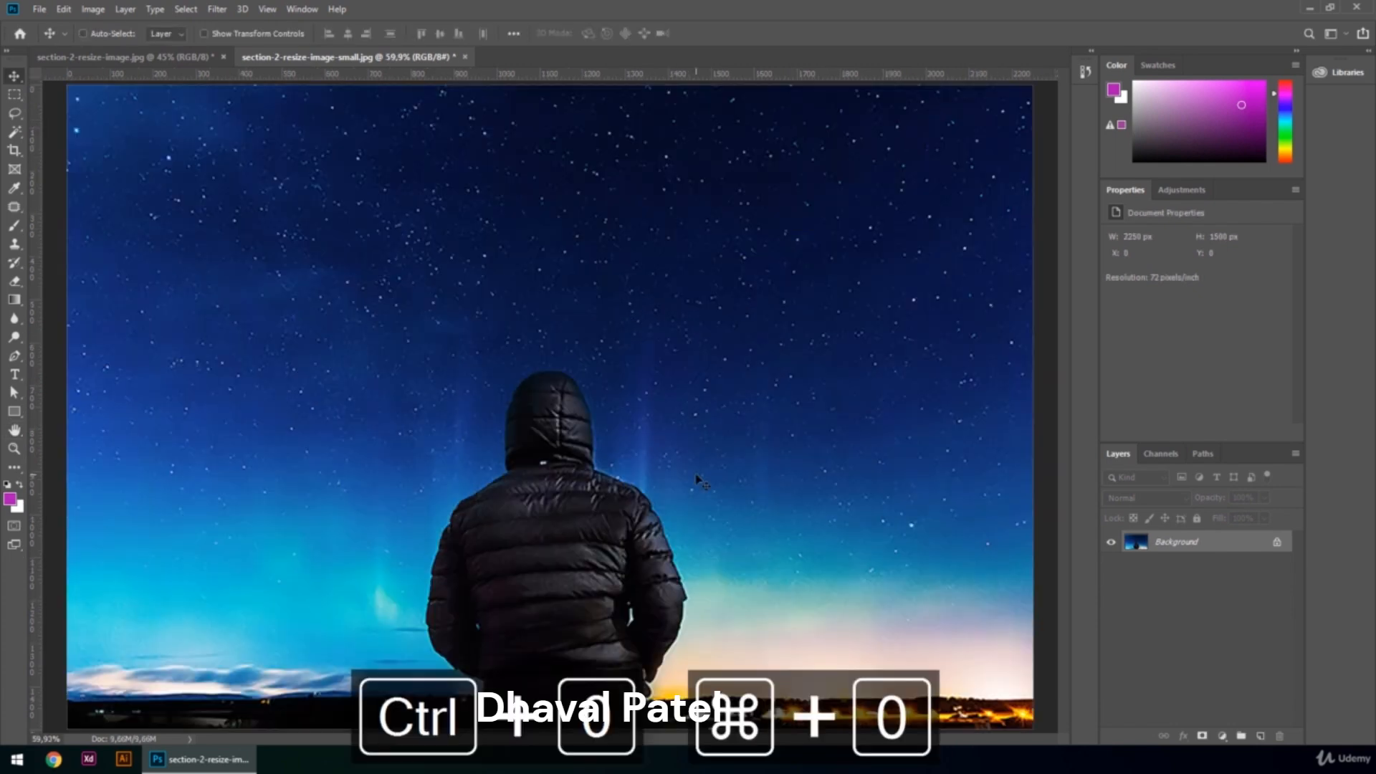